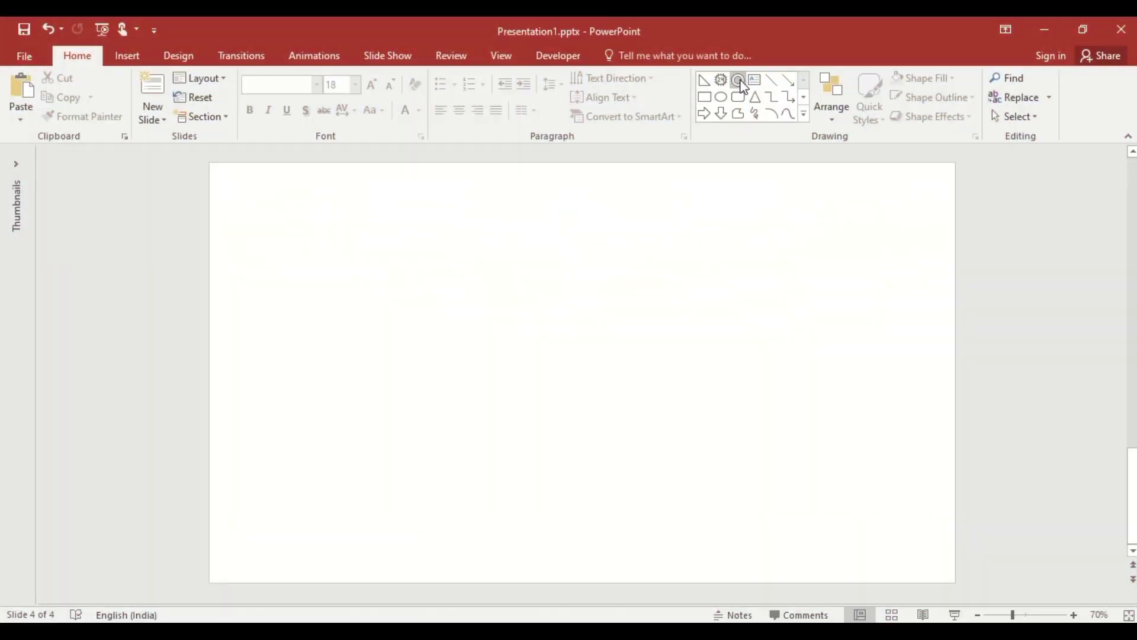
Draw a large donut, thin its ring, and fill it black with no outline.
left_click(739, 81)
left_click_drag(254, 274, 527, 547)
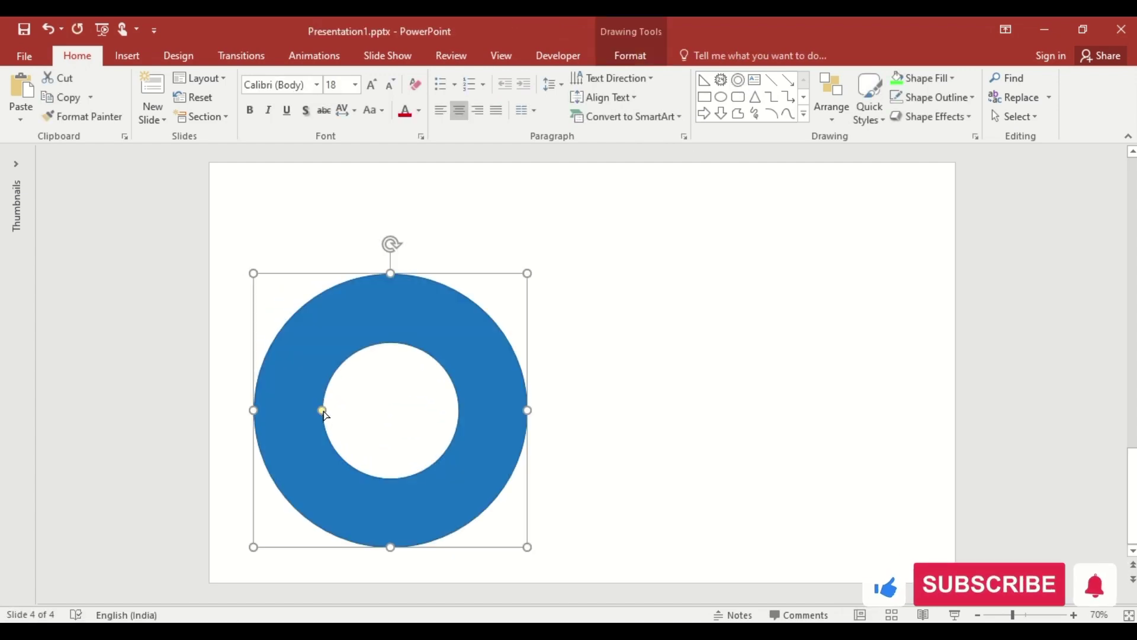
left_click_drag(322, 409, 279, 410)
left_click(624, 48)
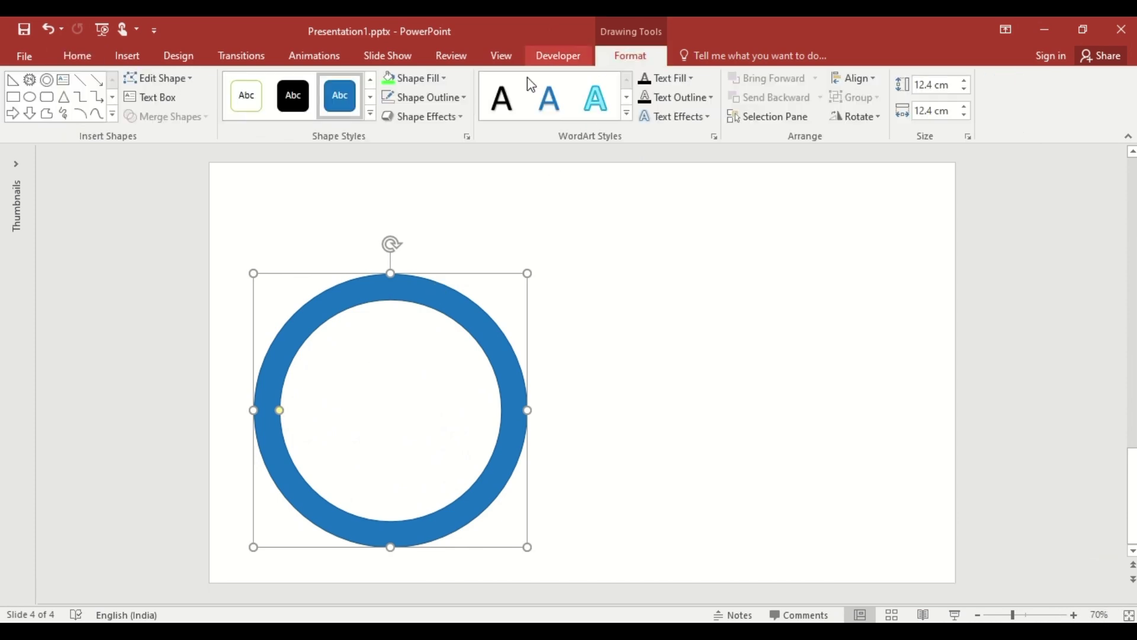
left_click(429, 78)
left_click(402, 116)
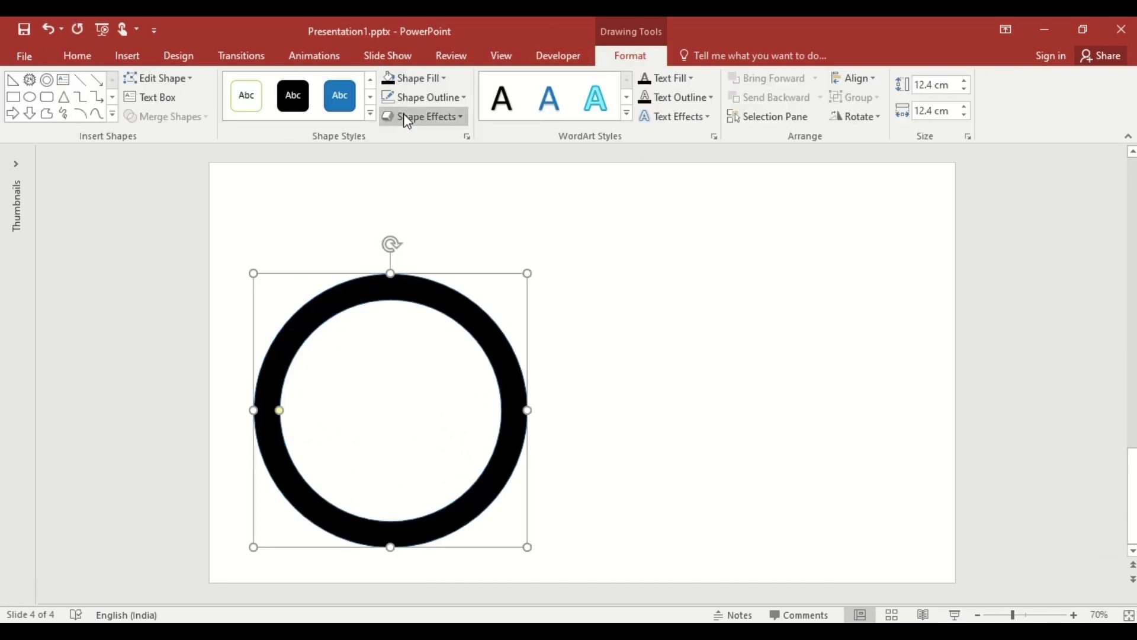
left_click(426, 97)
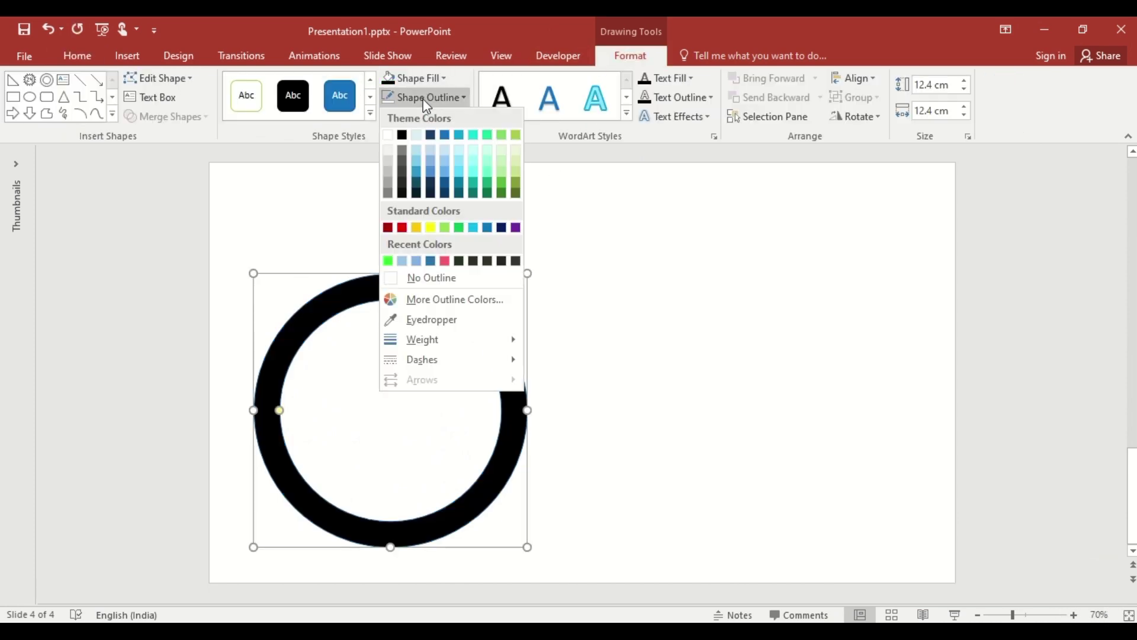
left_click(428, 280)
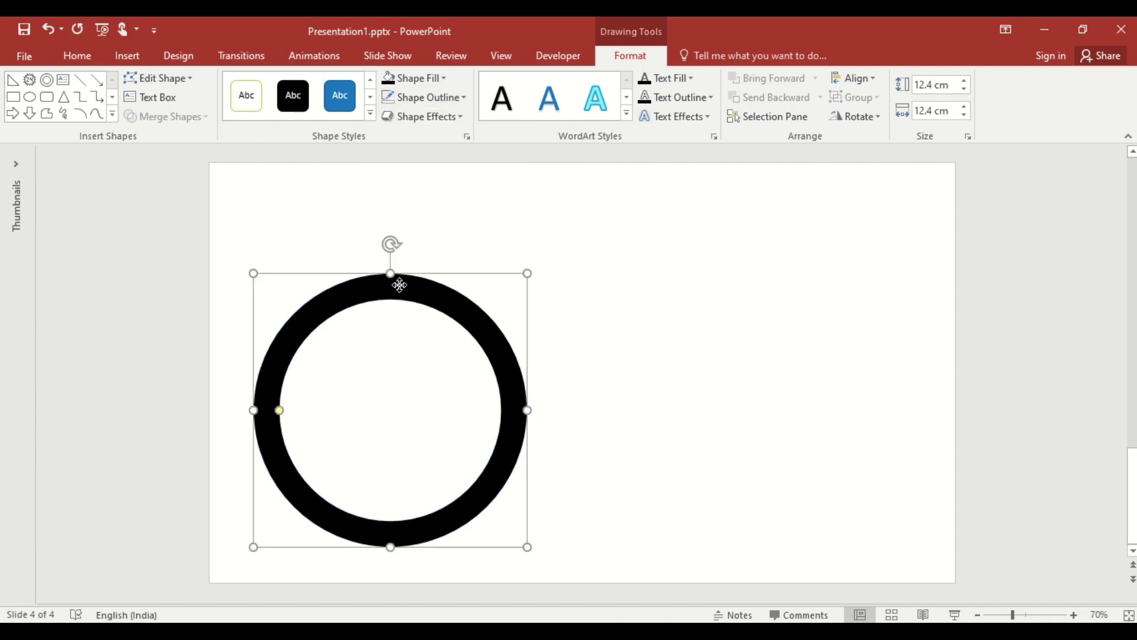
Duplicate the ring, make the copy bright green, shrink it to 10.05 cm and centre it inside.
left_click_drag(399, 286, 412, 287)
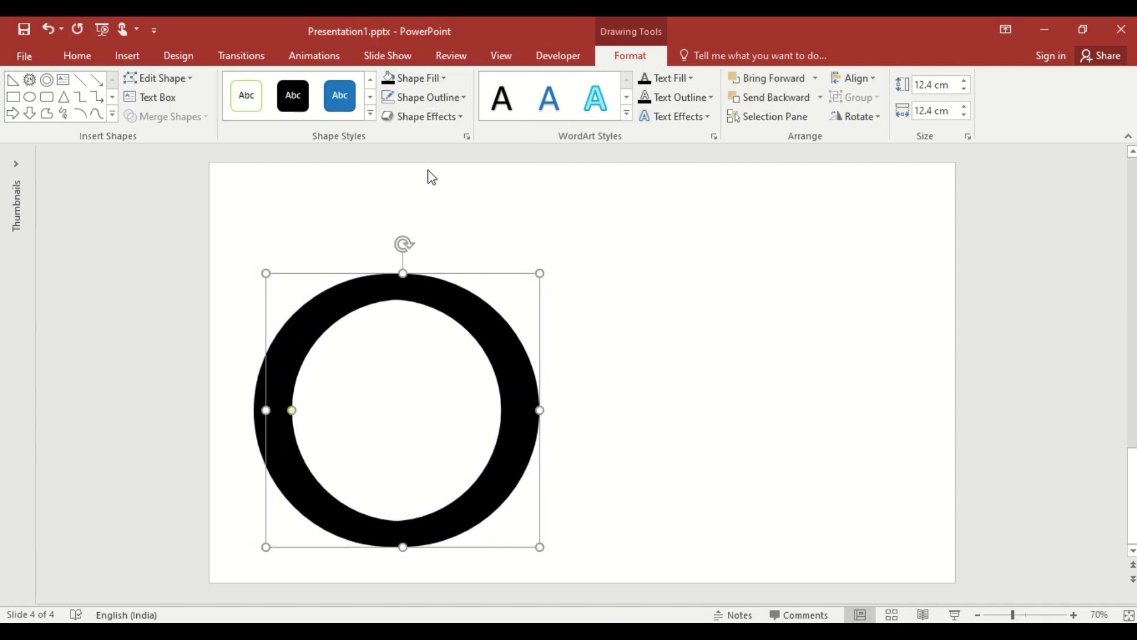
left_click(424, 77)
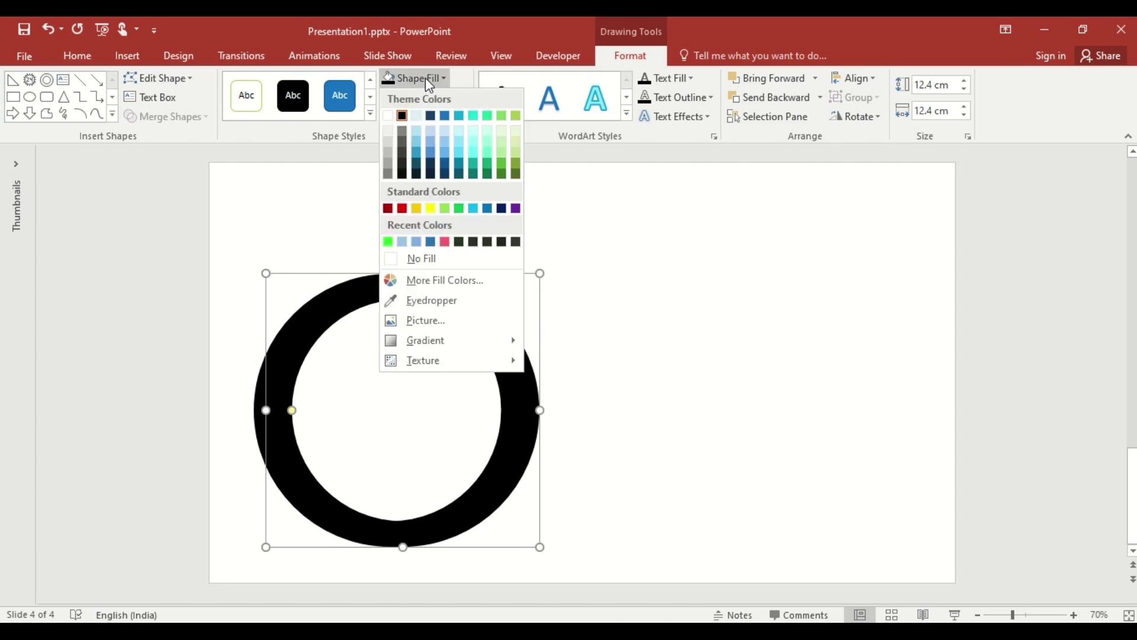
left_click(388, 241)
left_click_drag(481, 322, 472, 323)
left_click_drag(527, 546, 501, 522)
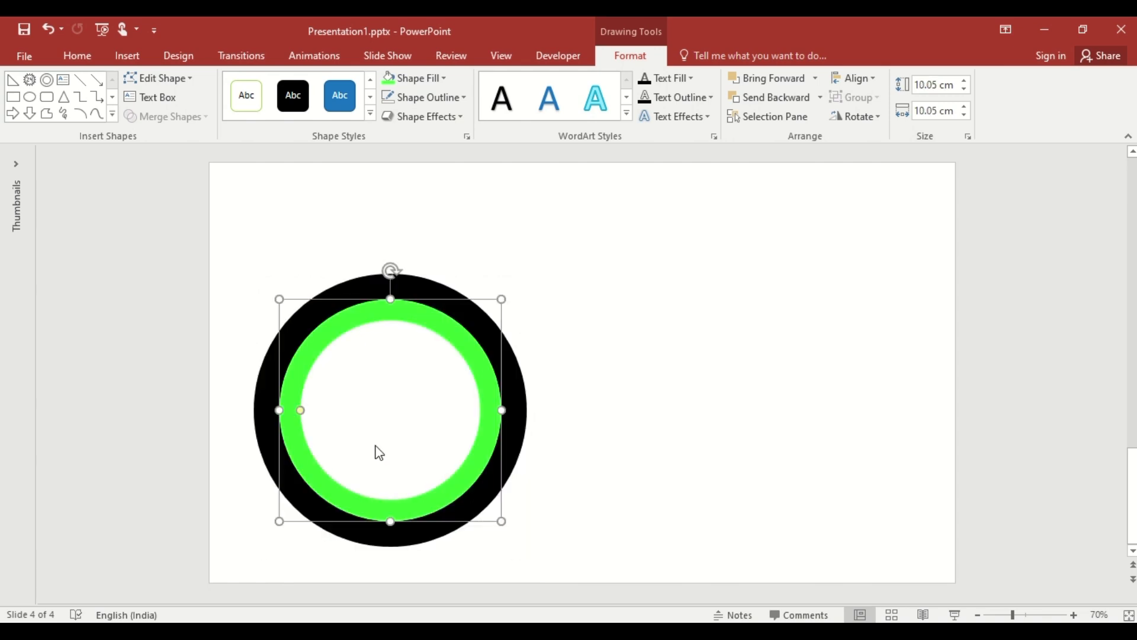
Turn a 24-point star into thin dark grey spokes without outline, sent behind the rings.
left_click(294, 417)
left_click(29, 82)
left_click_drag(280, 283, 451, 522)
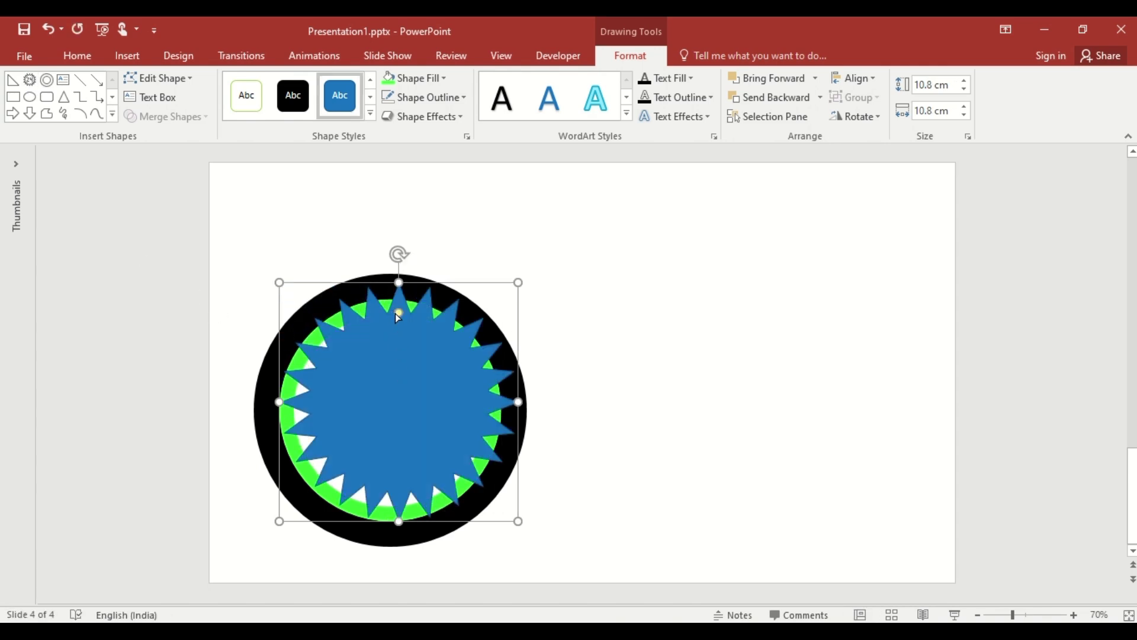
left_click_drag(397, 314, 400, 392)
left_click(421, 77)
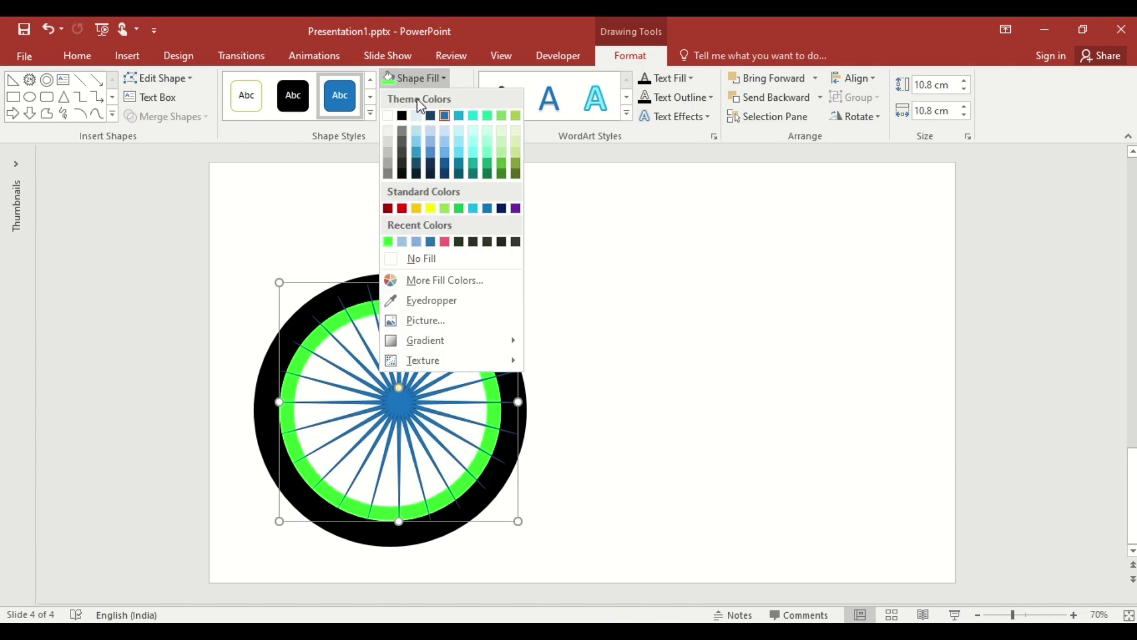
left_click(403, 146)
left_click(431, 98)
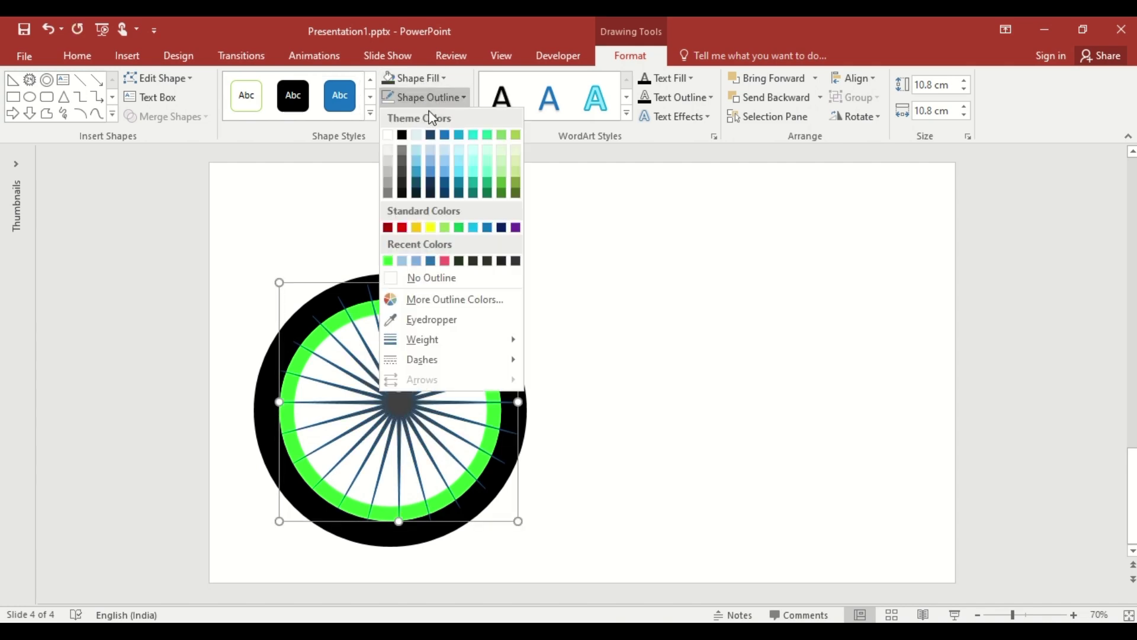
left_click(415, 278)
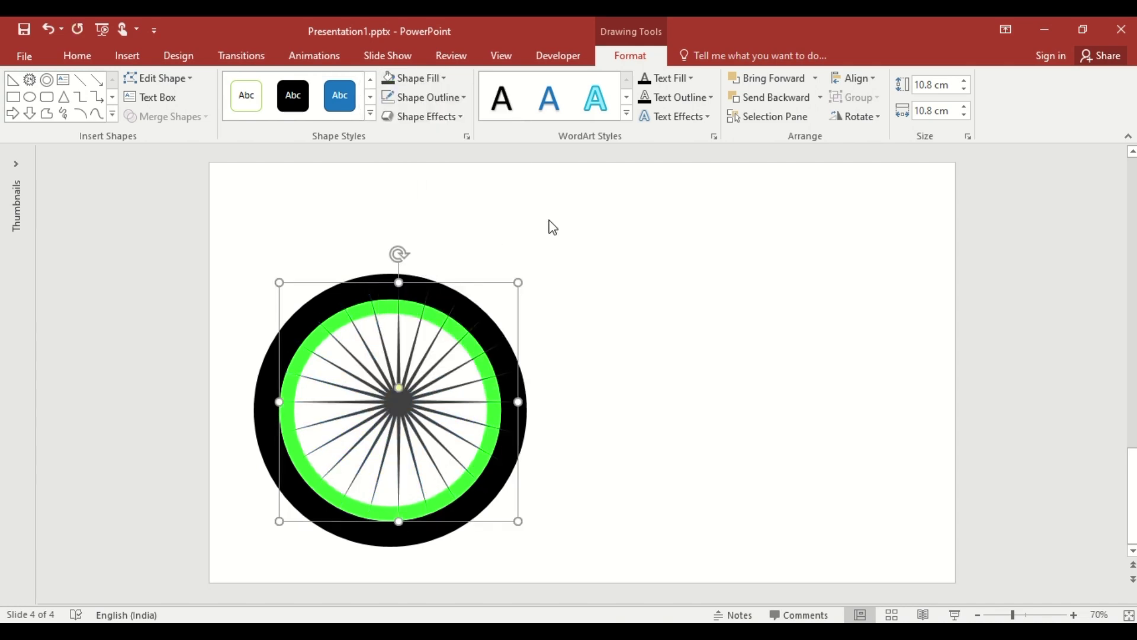
left_click(820, 97)
left_click(803, 141)
Draw a small black hub circle with no outline at the wheel centre.
left_click(29, 98)
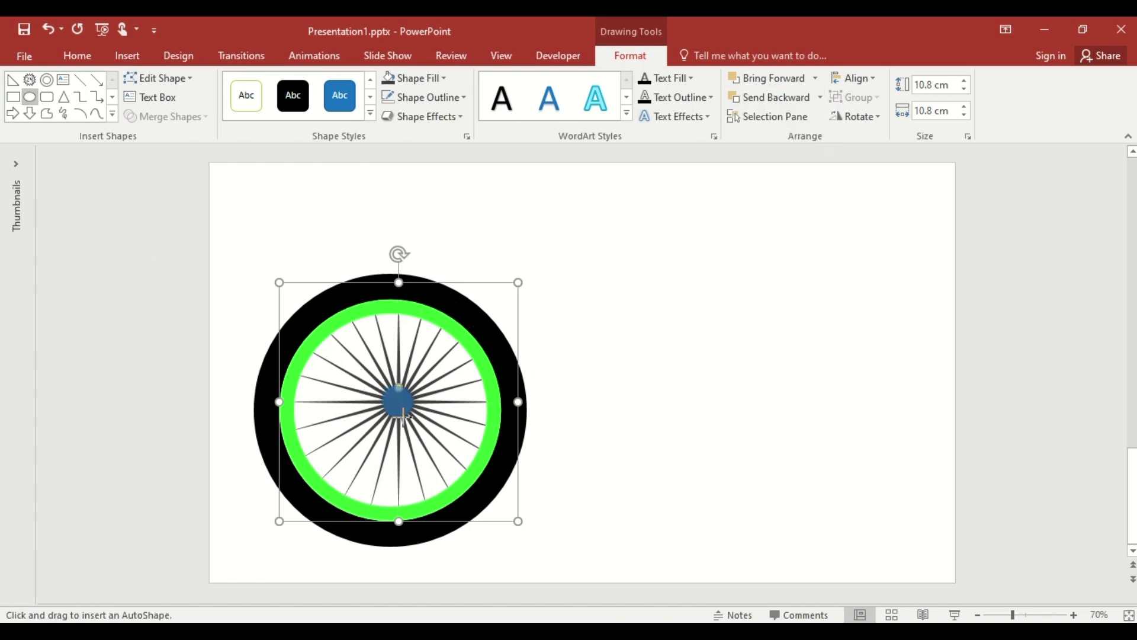
left_click_drag(403, 415, 414, 418)
left_click(414, 78)
left_click(403, 113)
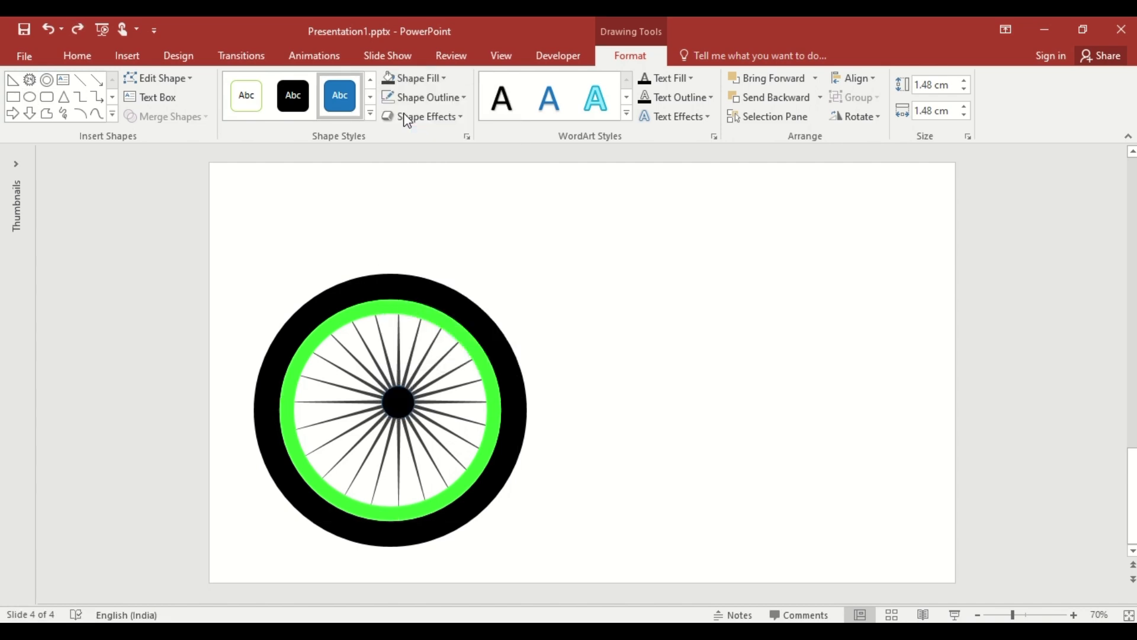
left_click(424, 97)
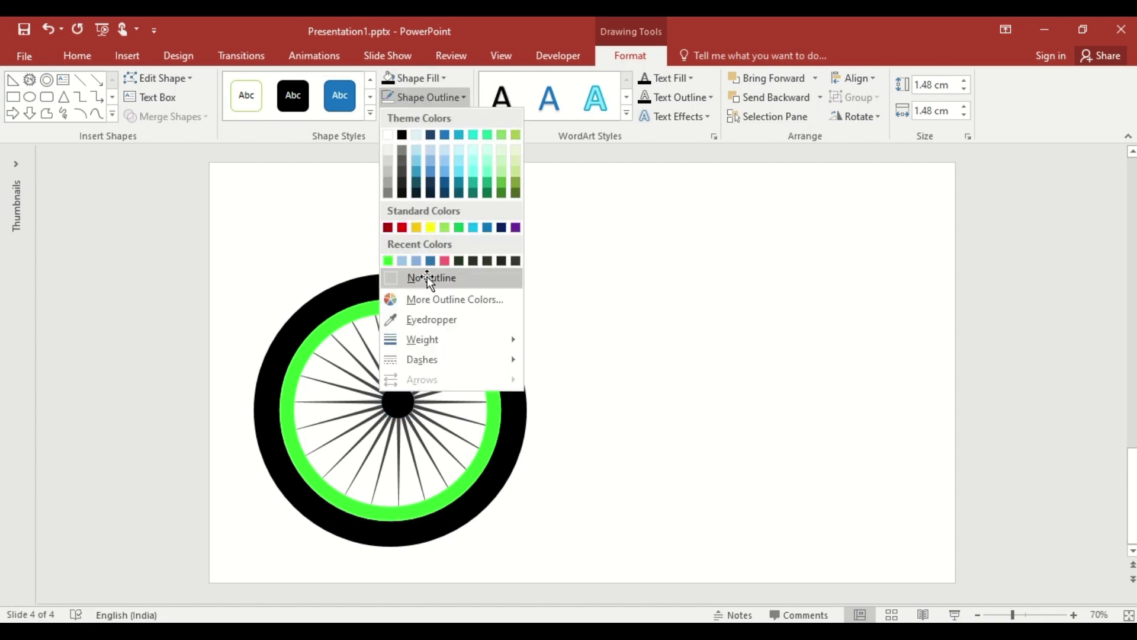
left_click(428, 276)
Copy the hub to the right of the wheel and fill the copy green.
left_click(402, 394)
left_click_drag(397, 400, 667, 411)
left_click(414, 78)
left_click(389, 240)
Select all the wheel parts and align them centre and middle.
left_click(237, 258)
left_click_drag(216, 226, 563, 594)
left_click(856, 78)
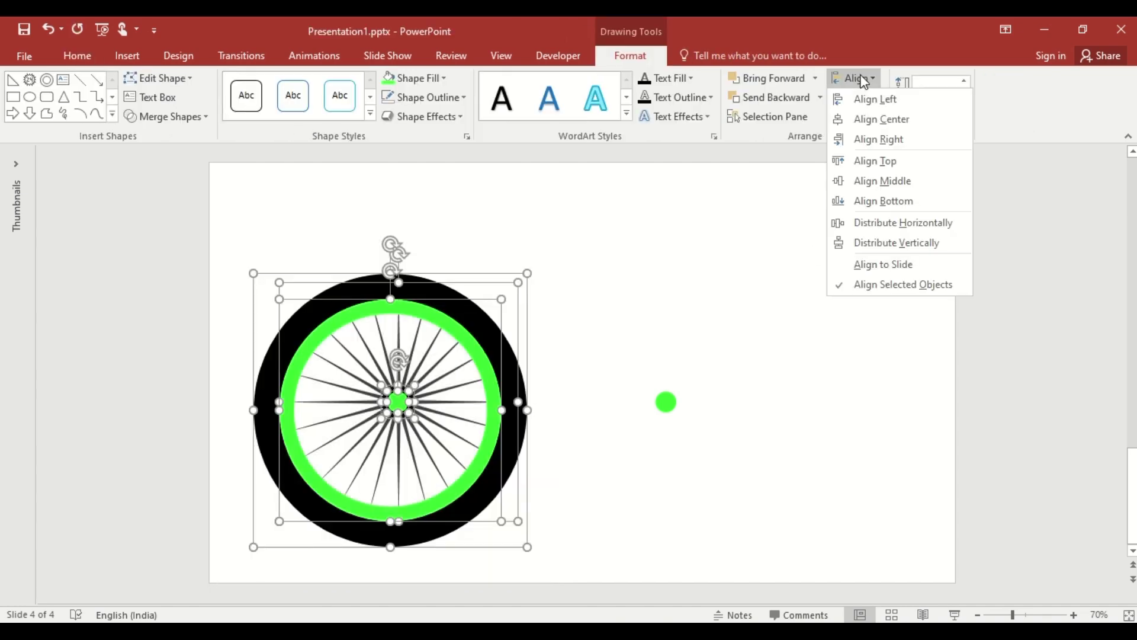
left_click(870, 123)
left_click(859, 79)
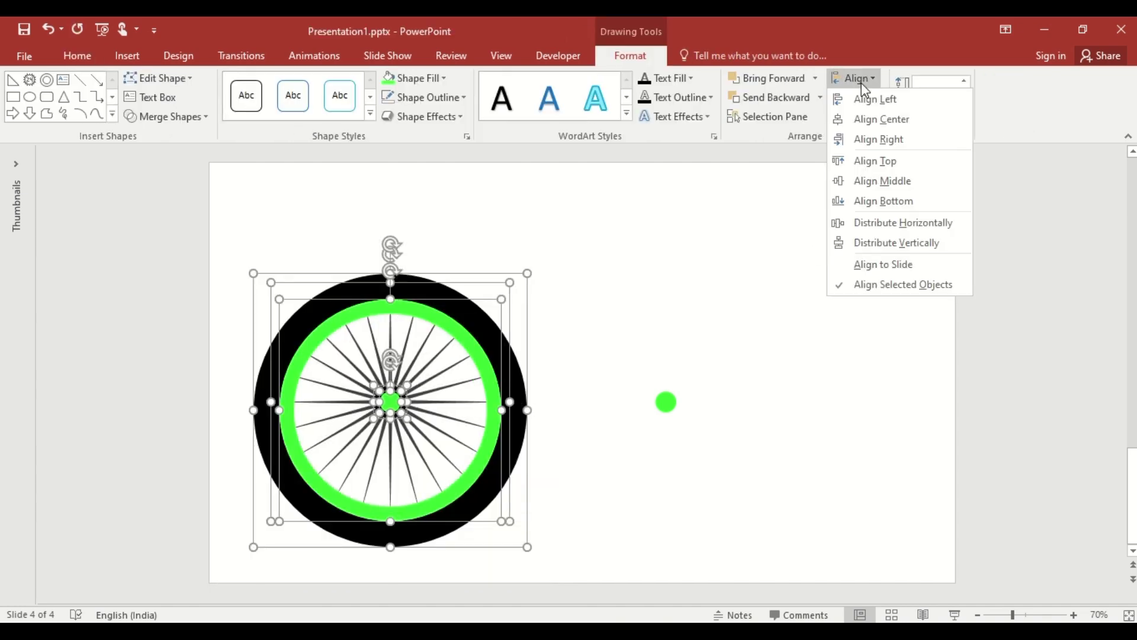
left_click(875, 182)
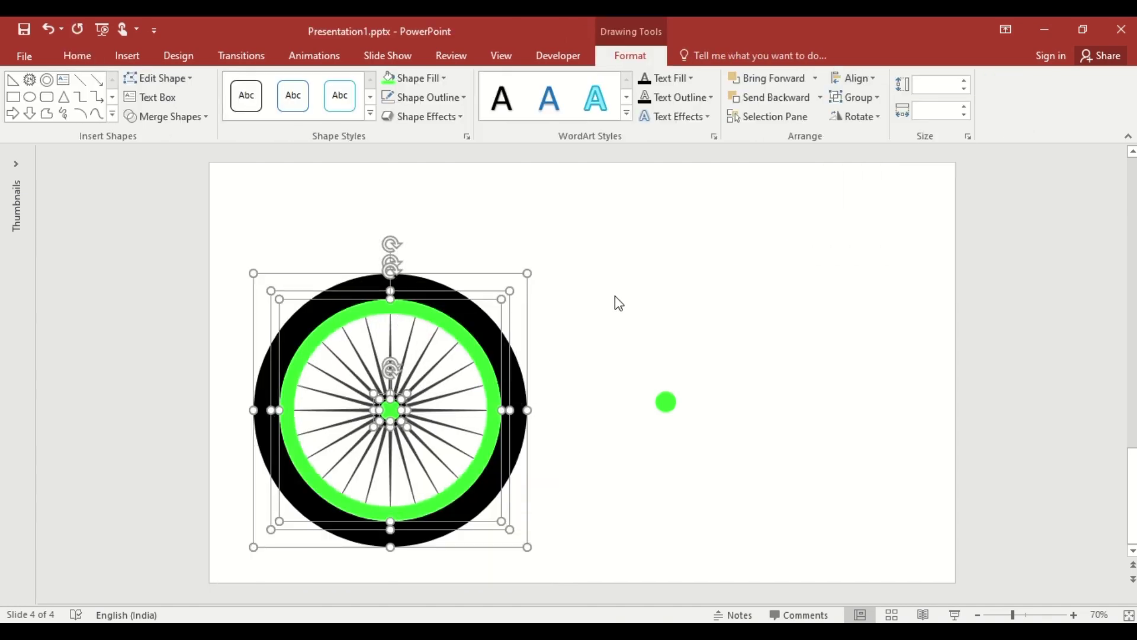
Cut the wheel parts, paste them as one picture, then move it lower left and shrink it.
right_click(526, 448)
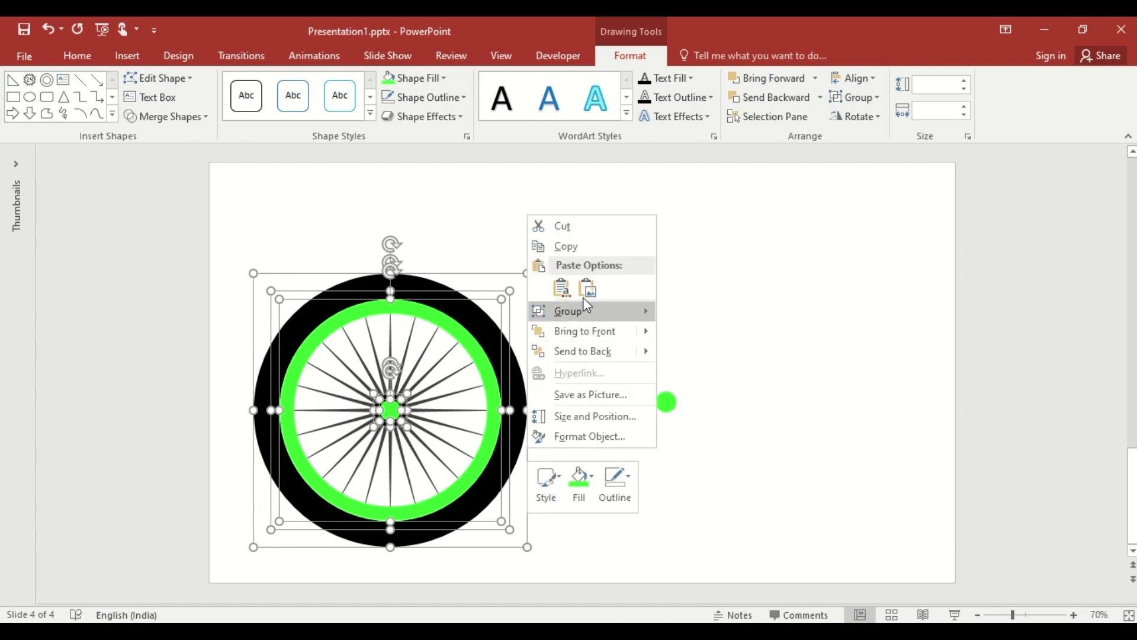
left_click(586, 228)
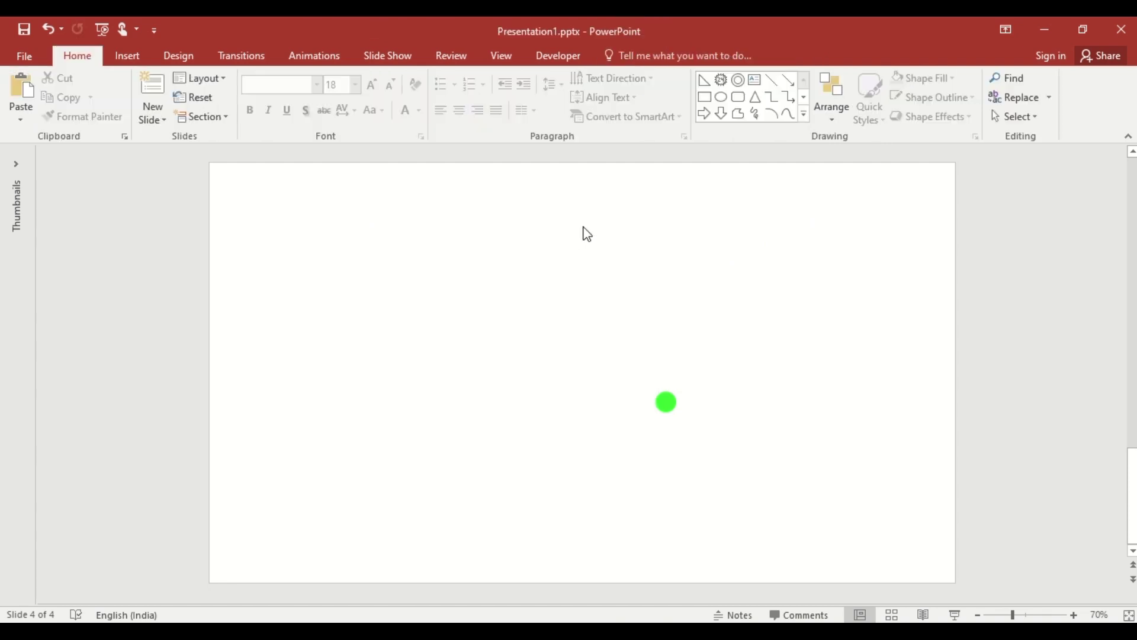
right_click(318, 354)
left_click(379, 382)
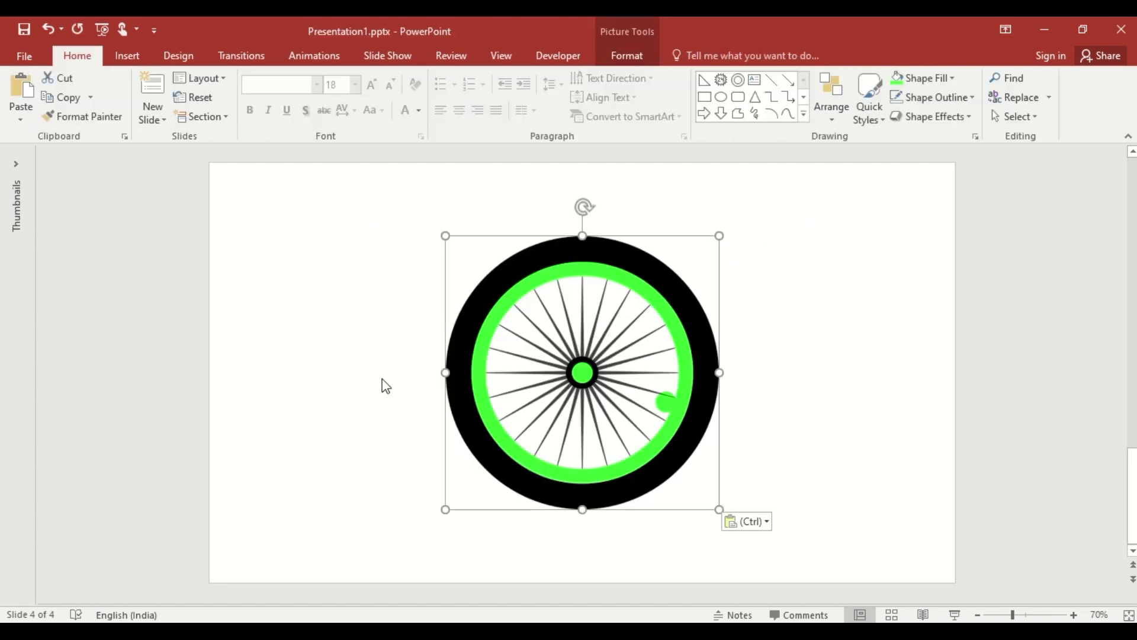
left_click_drag(705, 362, 480, 428)
left_click_drag(492, 302, 529, 493)
Draw two small stacked circles beside the wheels, one black and one green.
left_click_drag(664, 404, 701, 437)
left_click(634, 61)
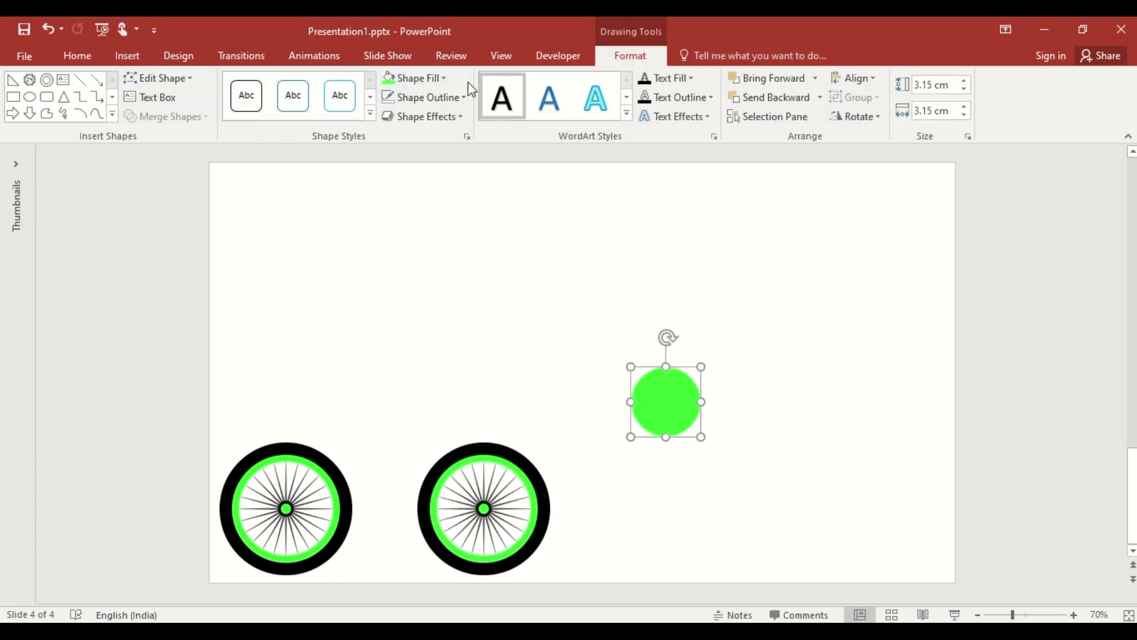
left_click(428, 80)
left_click(403, 118)
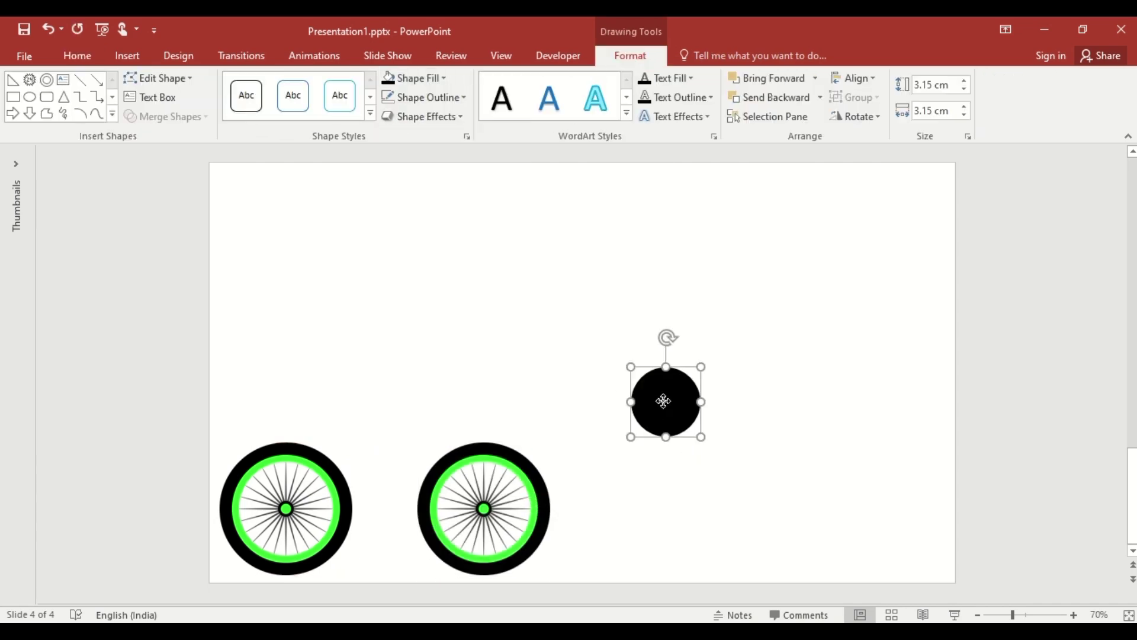
left_click_drag(664, 401, 708, 407)
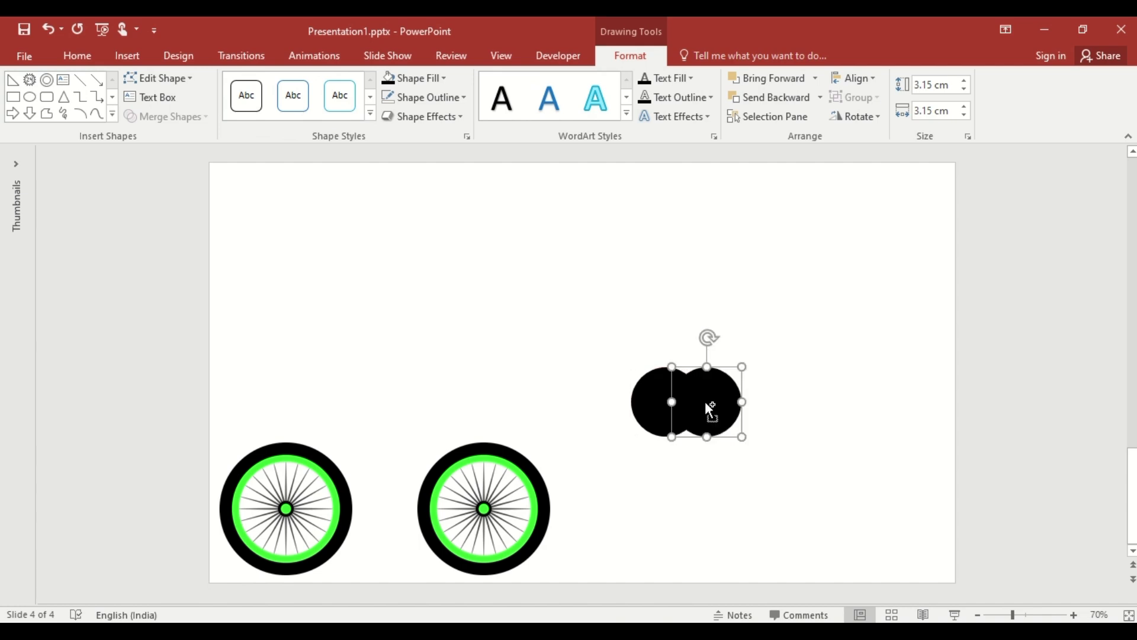
left_click(415, 80)
left_click(389, 240)
left_click_drag(723, 408, 684, 424)
left_click(424, 77)
left_click(398, 115)
Cut both circles, paste them as one picture, and shrink it between the wheels.
left_click_drag(565, 305, 764, 485)
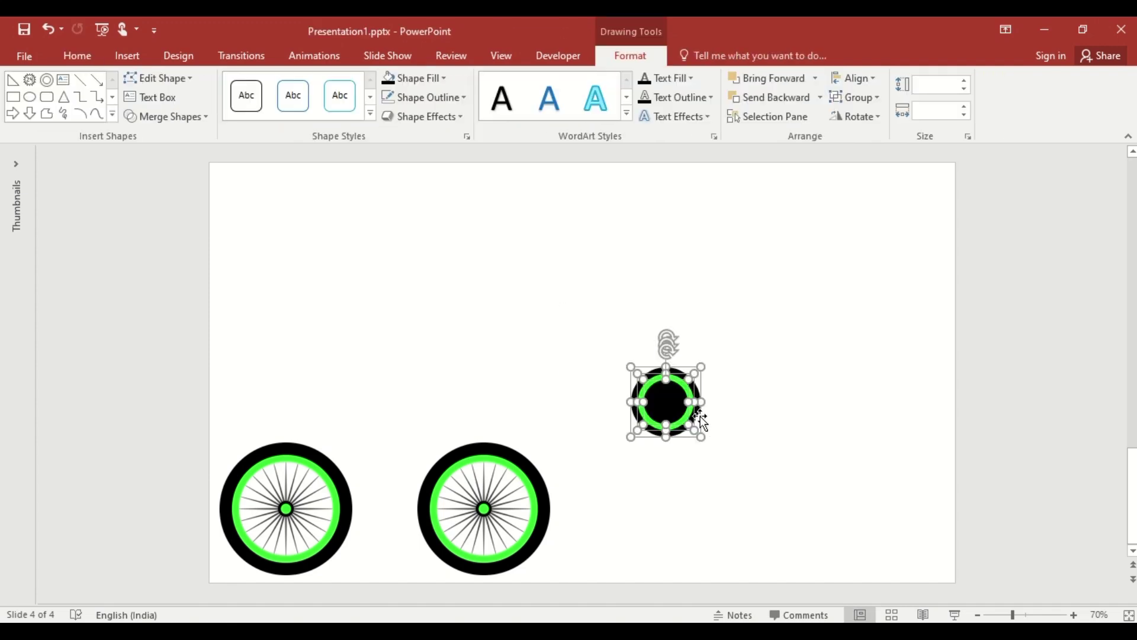
right_click(699, 414)
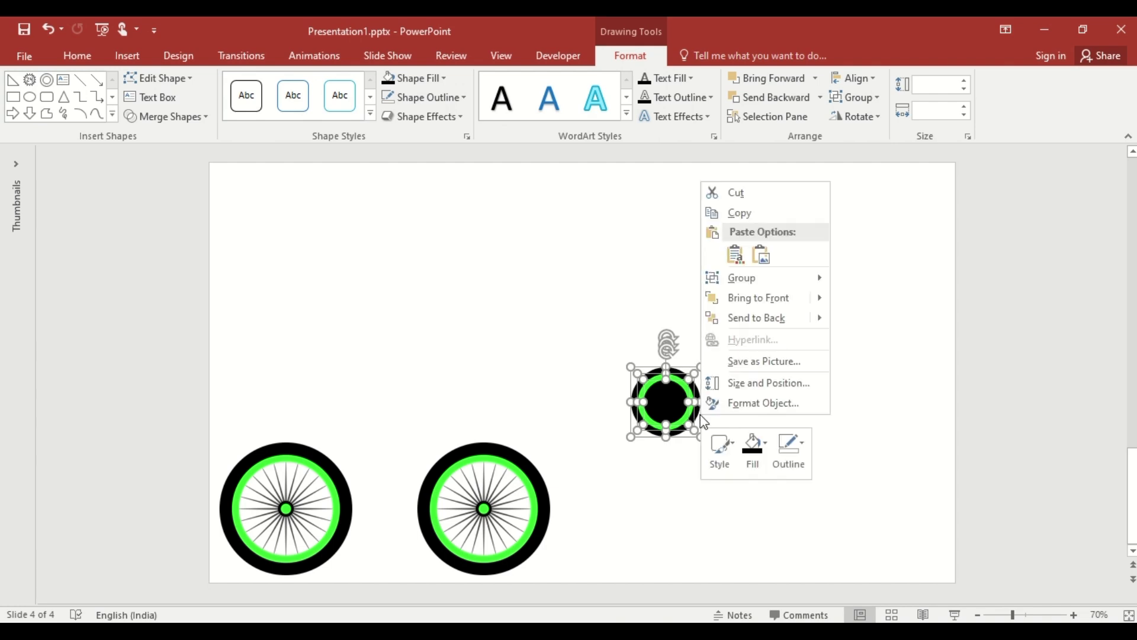
left_click(738, 192)
right_click(685, 309)
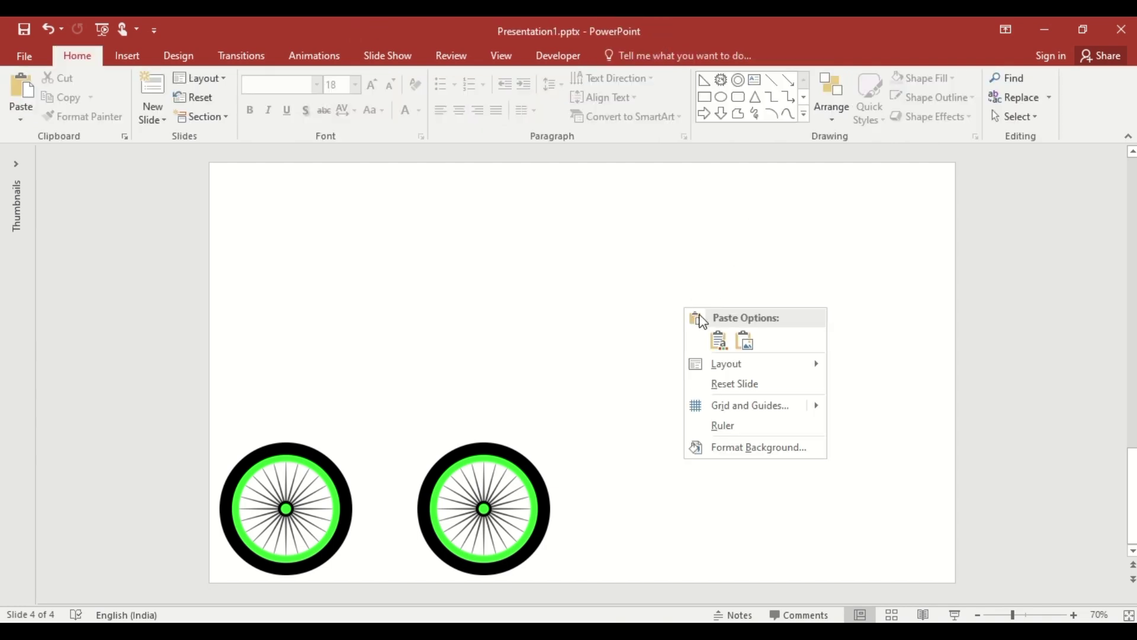
left_click(745, 342)
left_click_drag(616, 407, 385, 533)
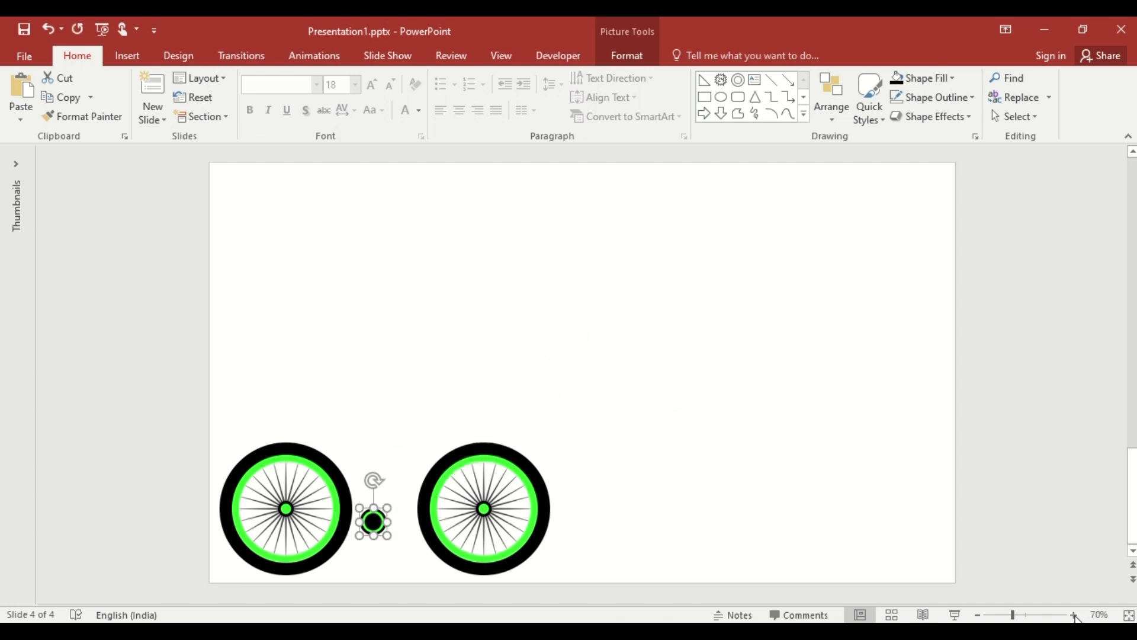
Draw a thin black rounded bar from the rear hub to the chainring, with no outline.
left_click(1074, 616)
triple_click(1074, 615)
triple_click(1074, 615)
double_click(1074, 615)
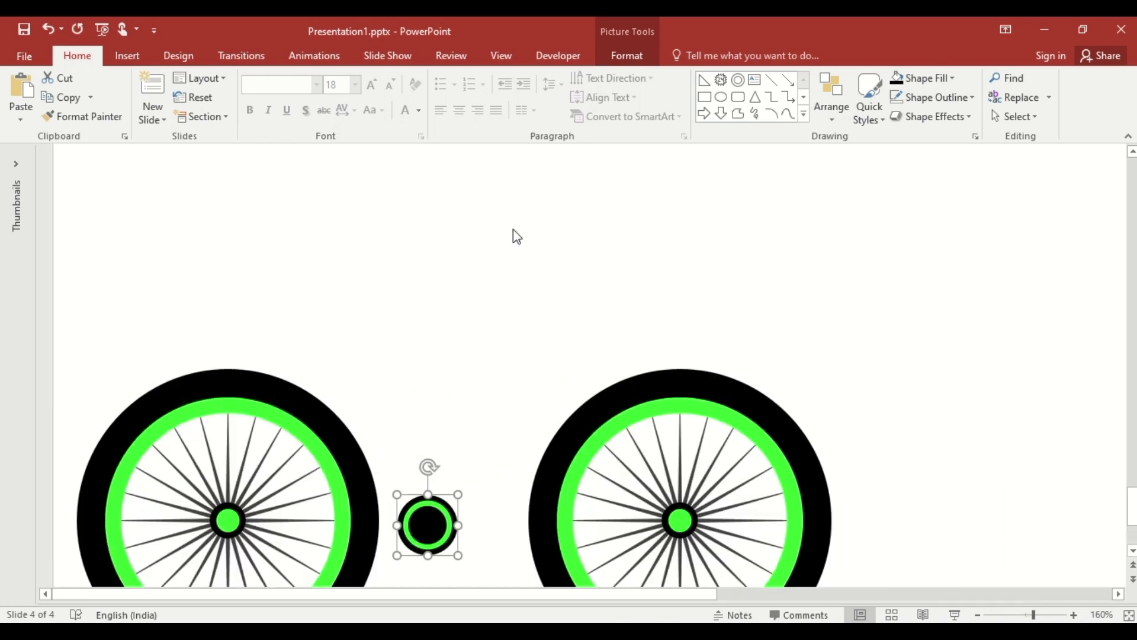
left_click(739, 98)
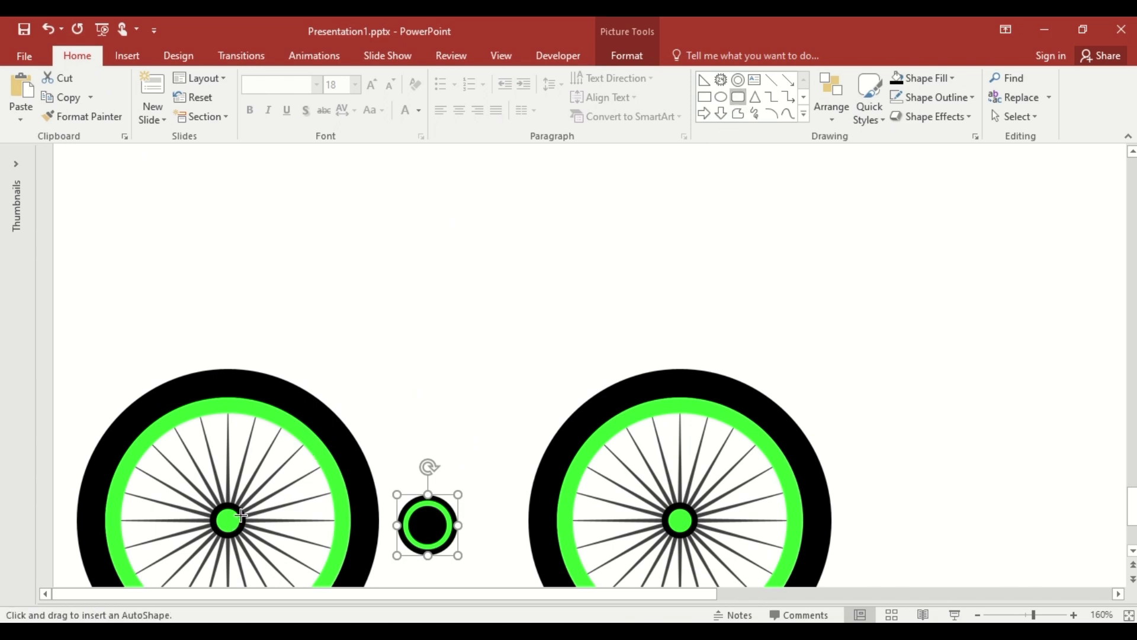
left_click_drag(241, 514, 402, 532)
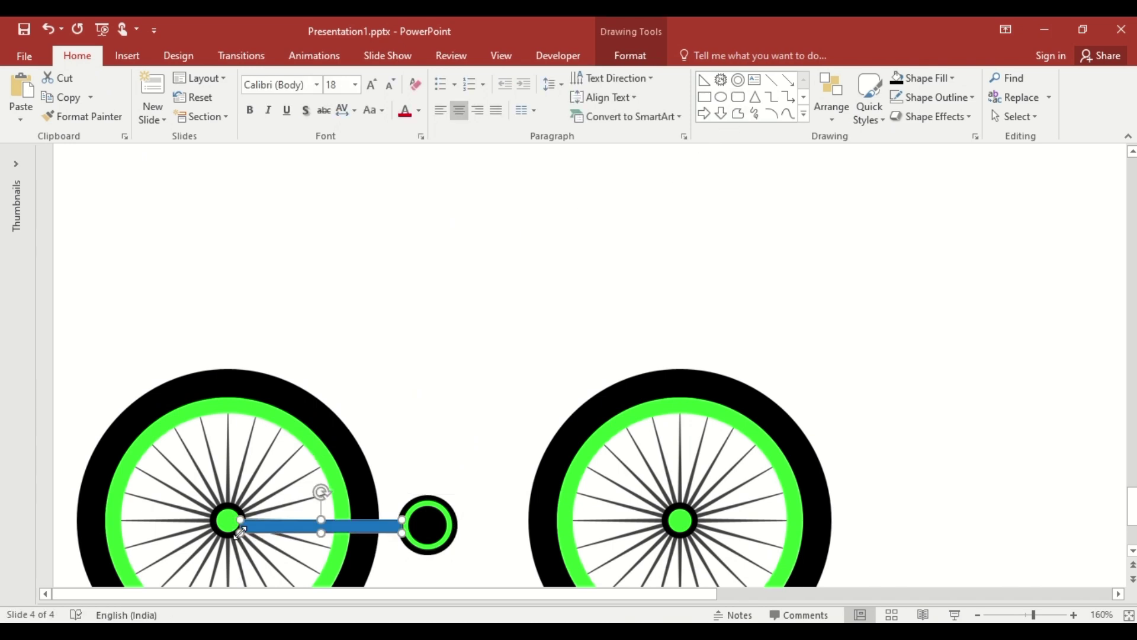
left_click_drag(320, 533, 320, 529)
left_click(631, 56)
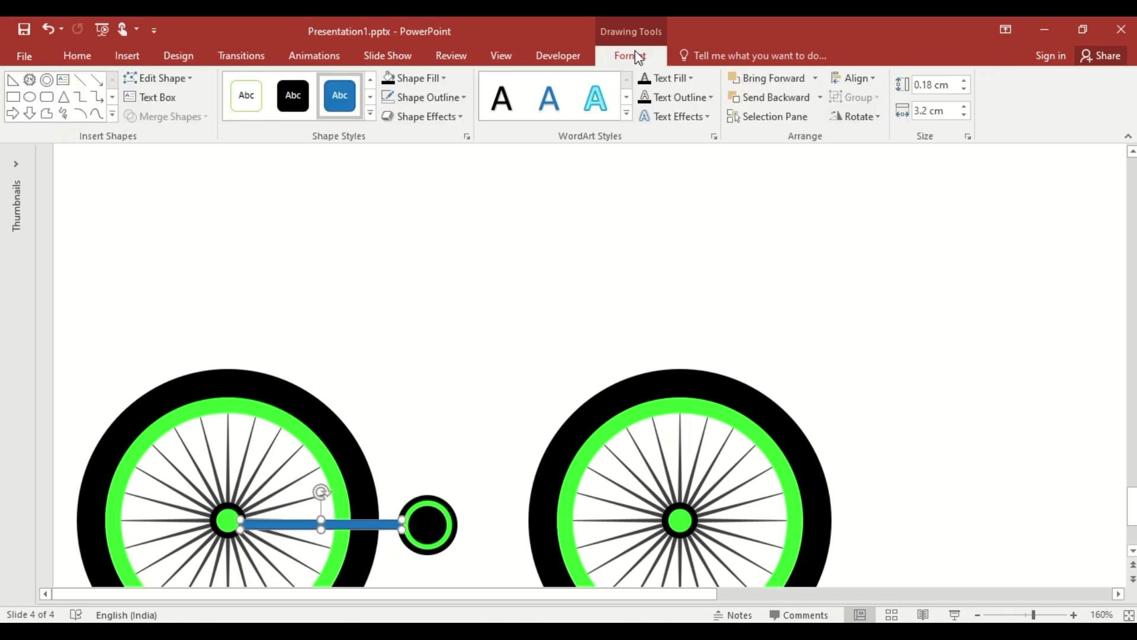
left_click(418, 78)
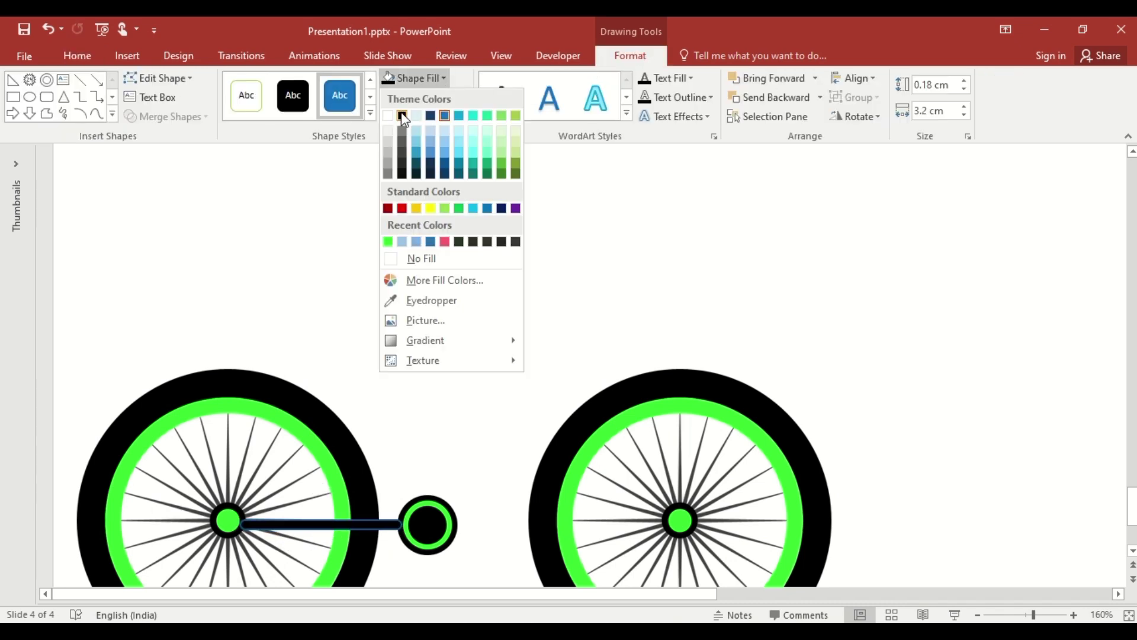
left_click(402, 115)
left_click(421, 98)
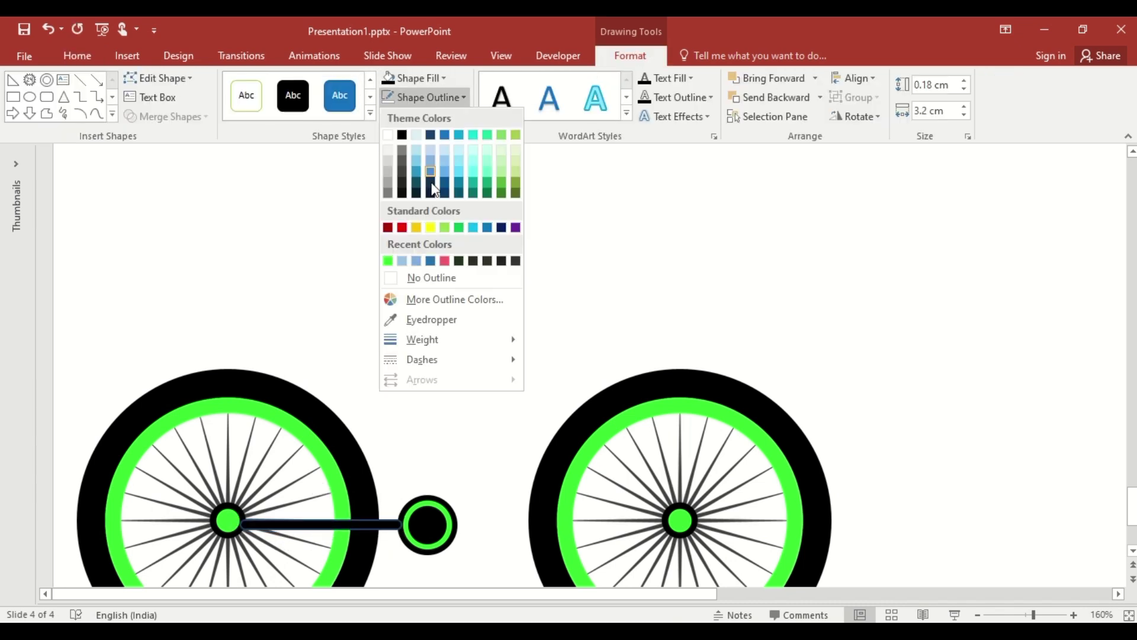
left_click(432, 279)
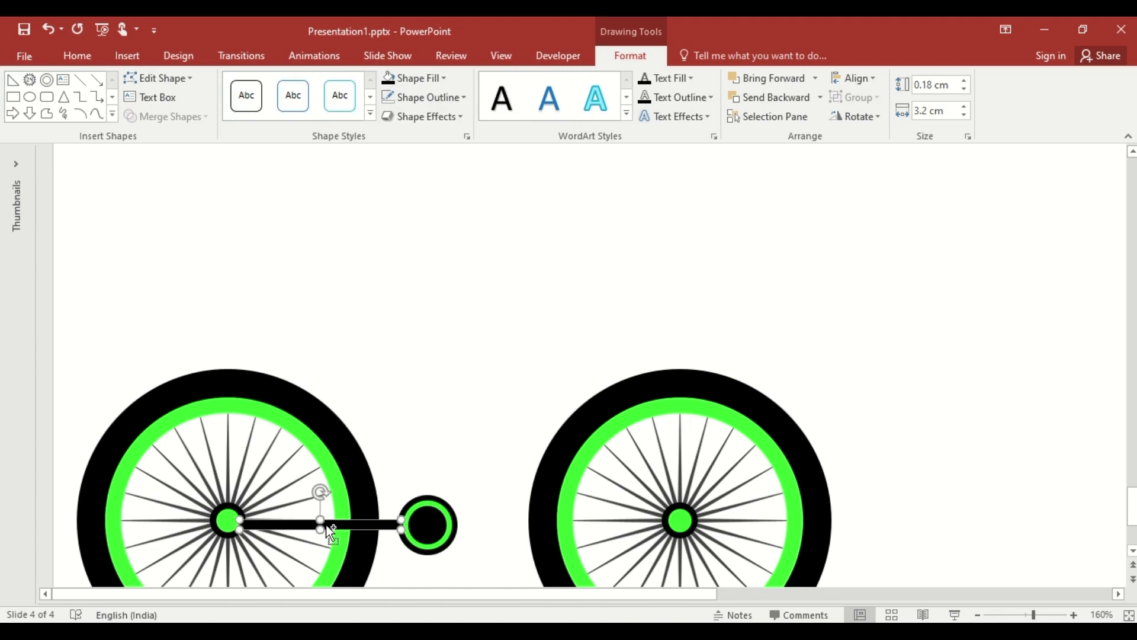
Tilt the bar about 45° at 4.5 cm long, and add a 5 cm copy above the pedal hub.
left_click_drag(330, 524, 262, 444)
left_click_drag(273, 403, 202, 388)
left_click_drag(964, 108, 964, 107)
left_click_drag(337, 355, 489, 395)
left_click(636, 52)
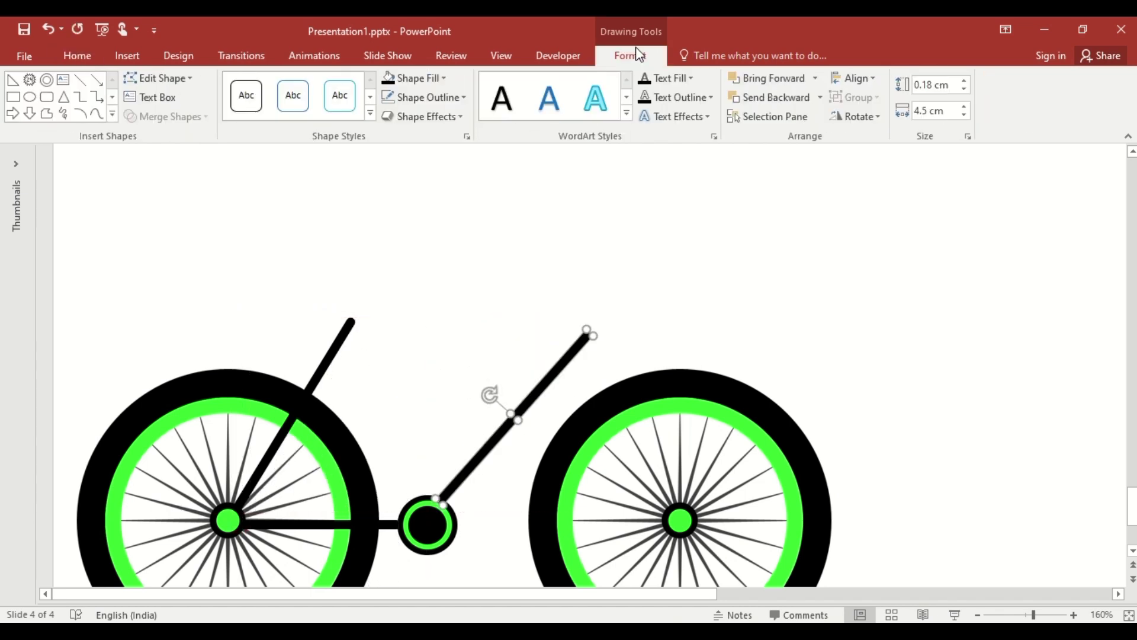
left_click_drag(966, 114, 965, 114)
left_click(965, 109)
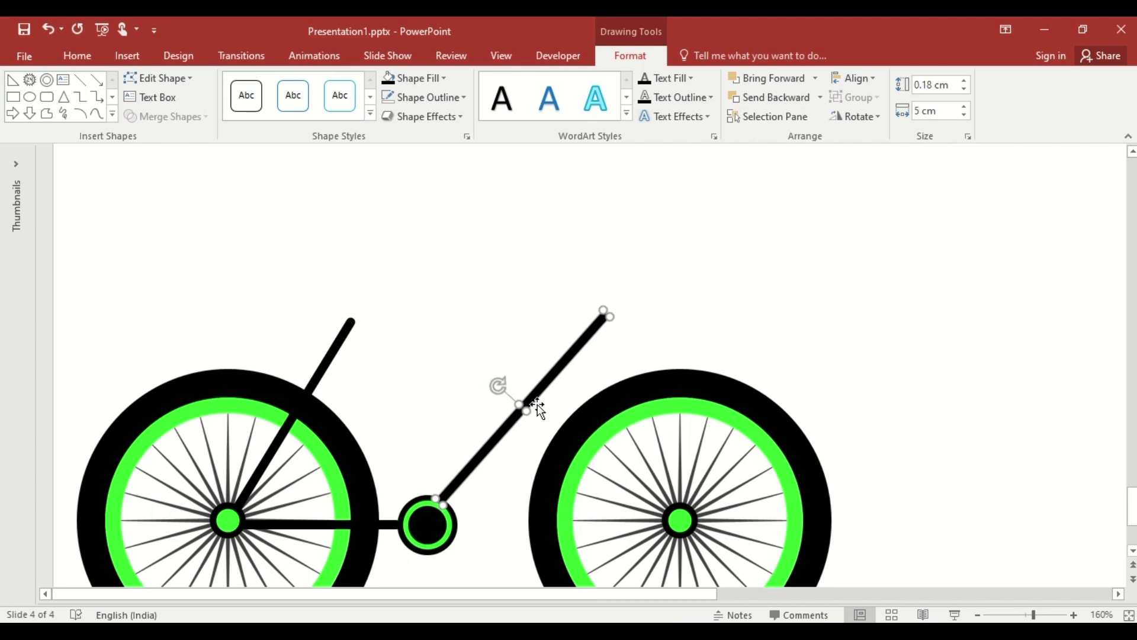
Copy the bar over the front wheel, flip it horizontally, and curve it into the front fork.
left_click_drag(492, 439, 616, 439)
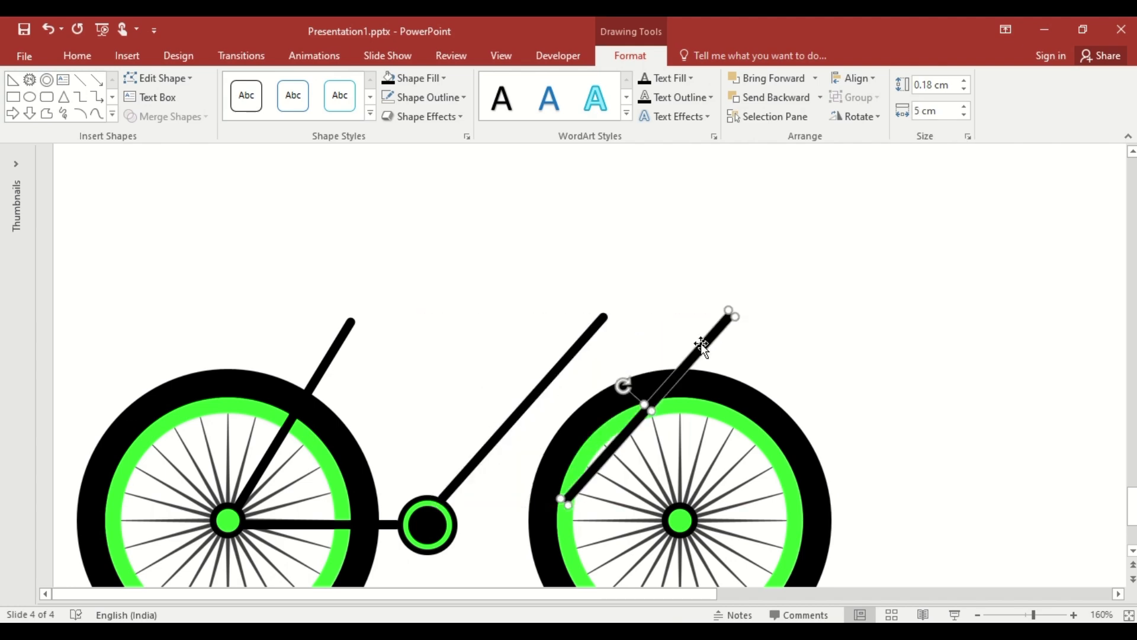
left_click(863, 116)
left_click(880, 198)
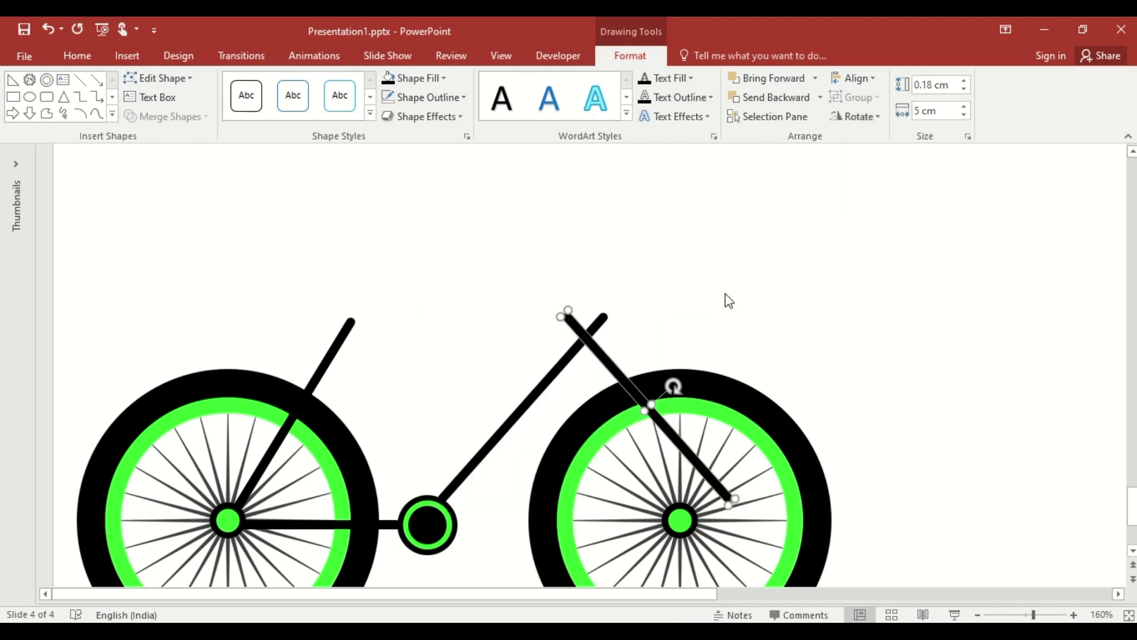
left_click_drag(675, 385, 646, 371)
left_click(172, 78)
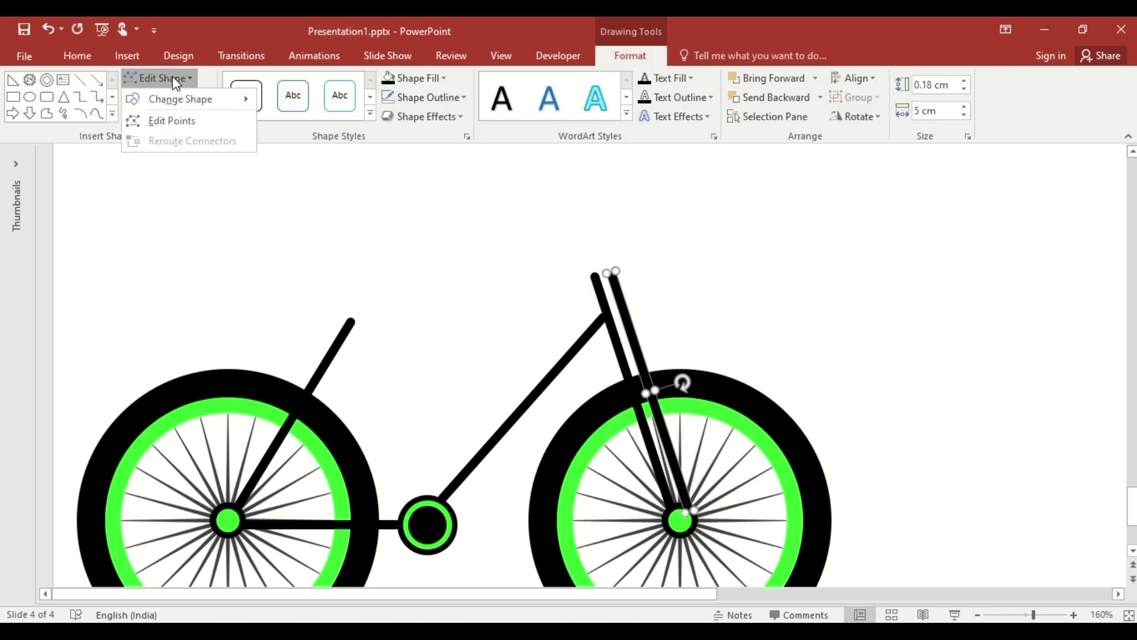
left_click(175, 119)
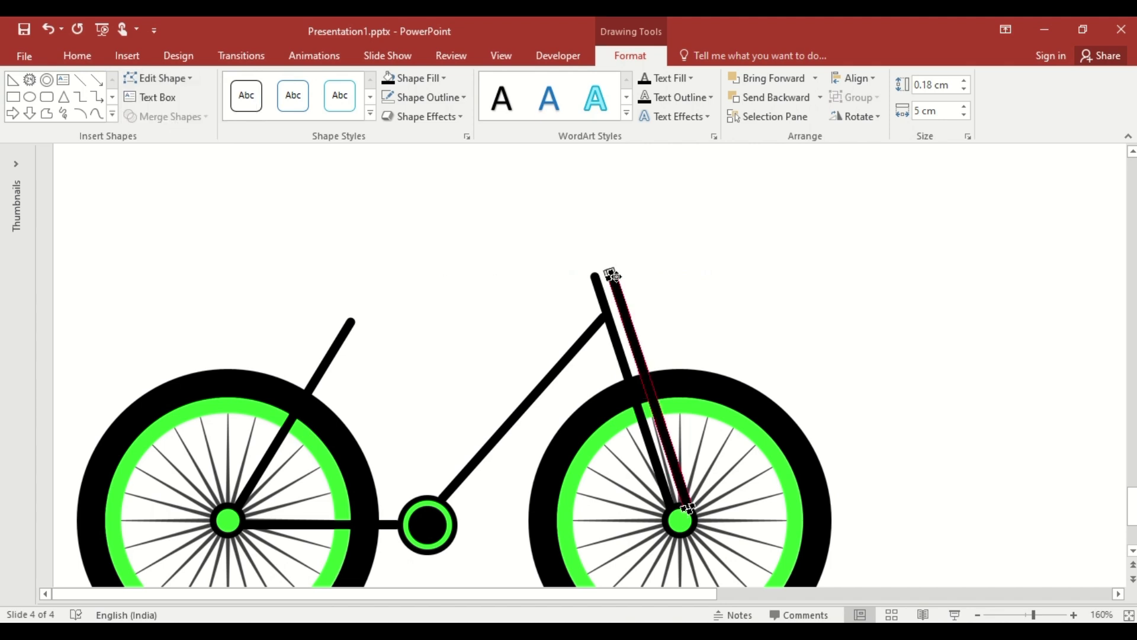
left_click_drag(643, 353, 677, 393)
left_click(616, 294)
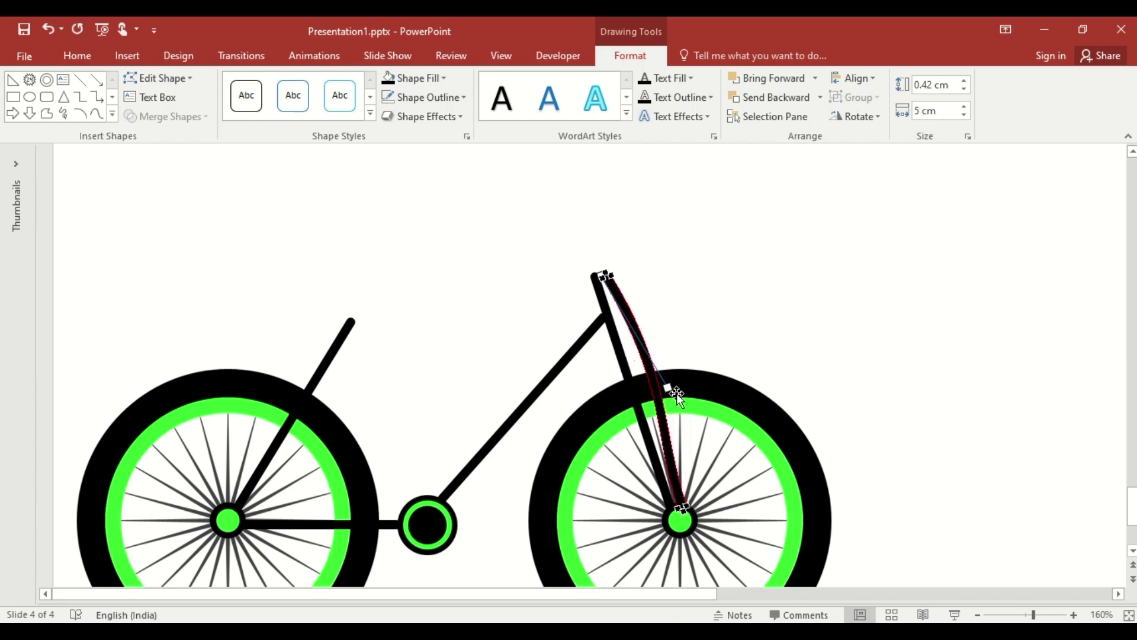
key("Escape")
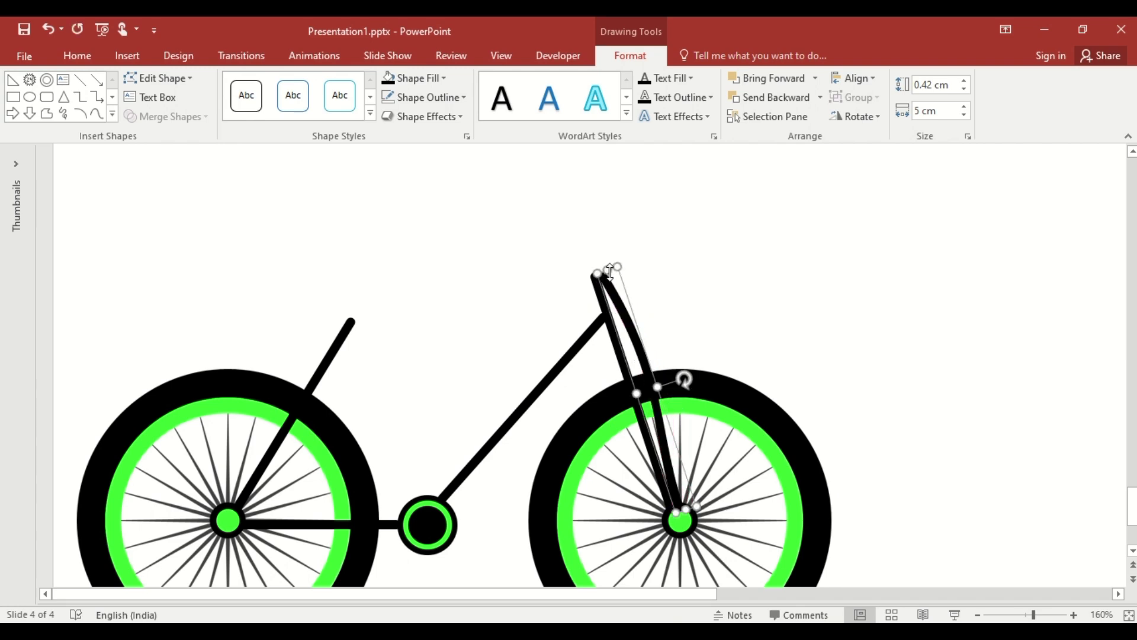
left_click_drag(609, 270, 609, 281)
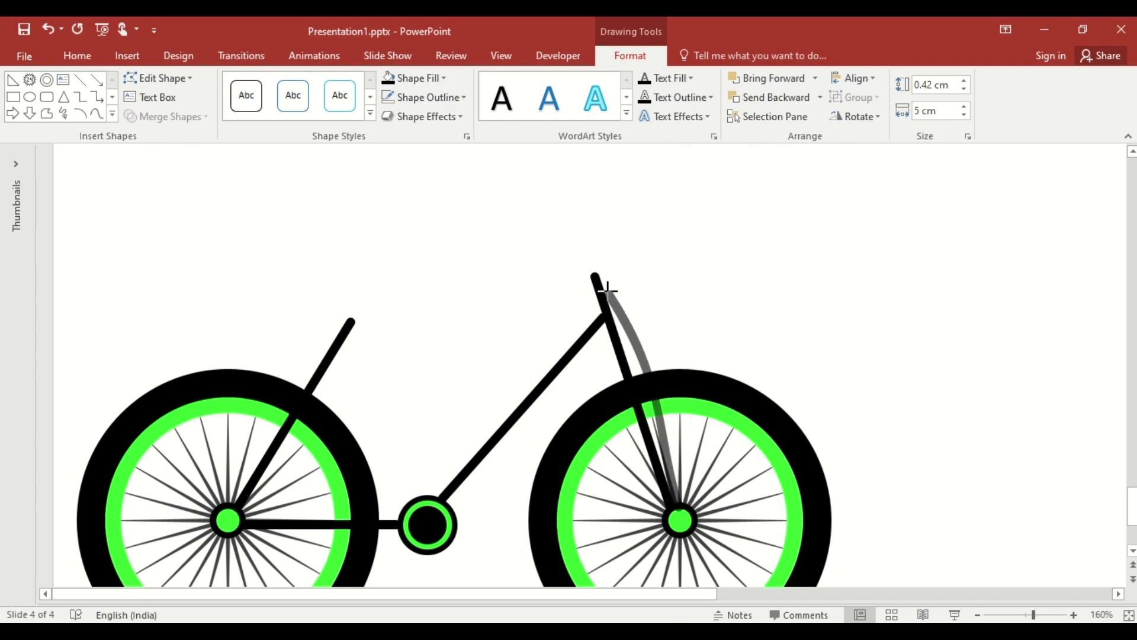
left_click_drag(607, 289, 609, 309)
left_click_drag(650, 376, 687, 394)
Copy and flip the down tube into a seat tube, then copy that as the top tube.
left_click(561, 364)
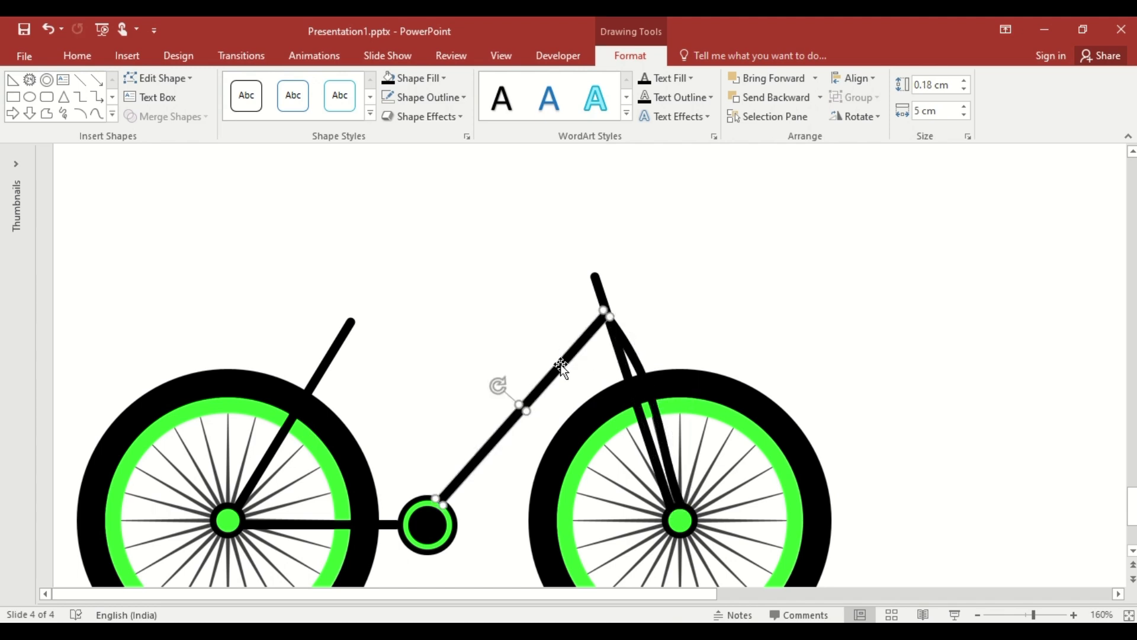
left_click_drag(560, 364, 534, 357, "ctrl")
left_click(857, 116)
left_click(877, 195)
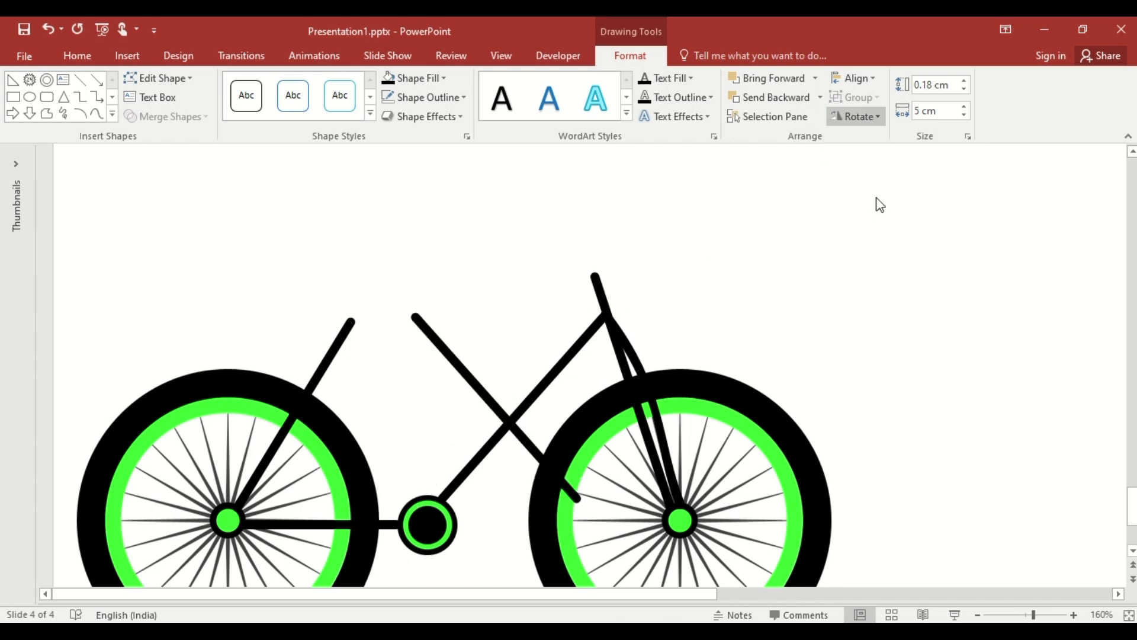
left_click_drag(522, 386, 535, 397)
left_click_drag(504, 433, 382, 422)
left_click_drag(410, 372, 407, 377)
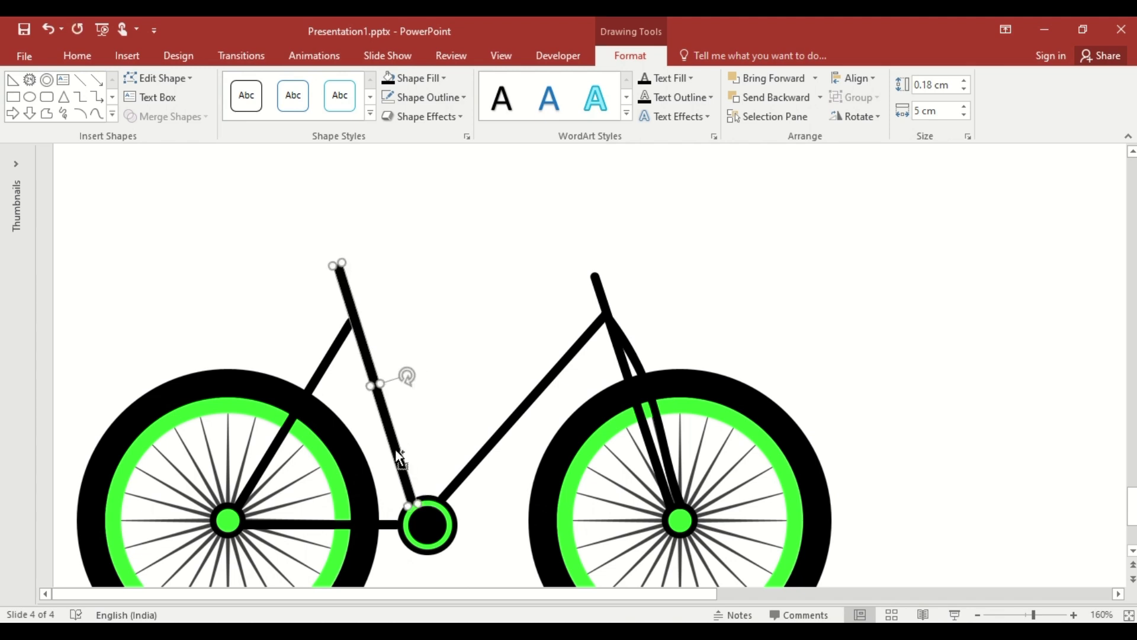
left_click_drag(401, 450, 421, 451)
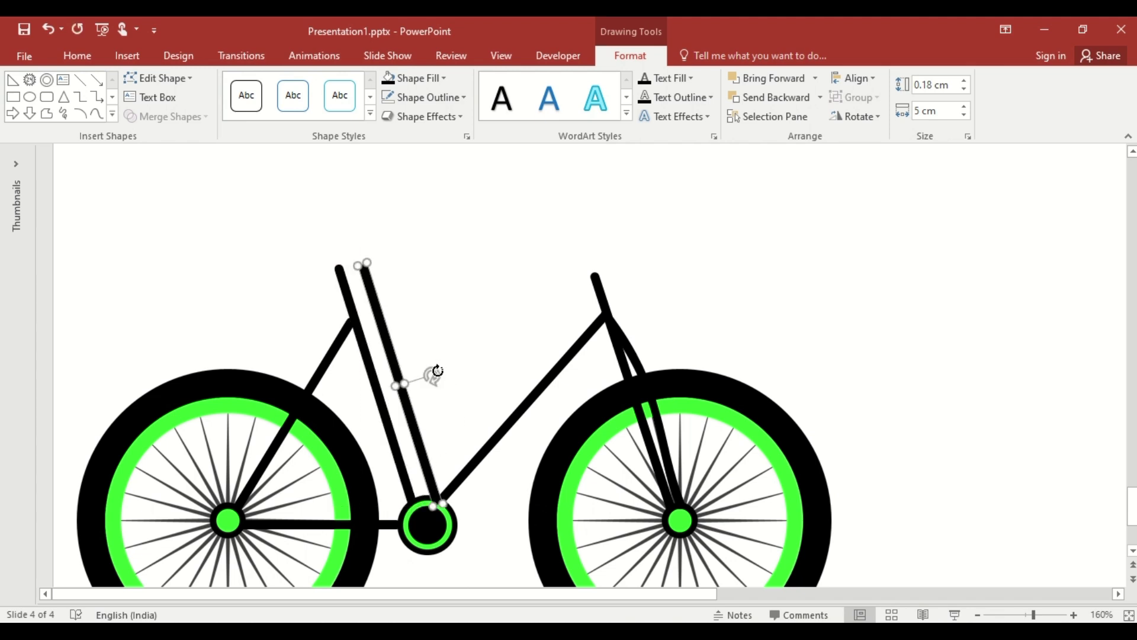
left_click_drag(437, 372, 489, 297)
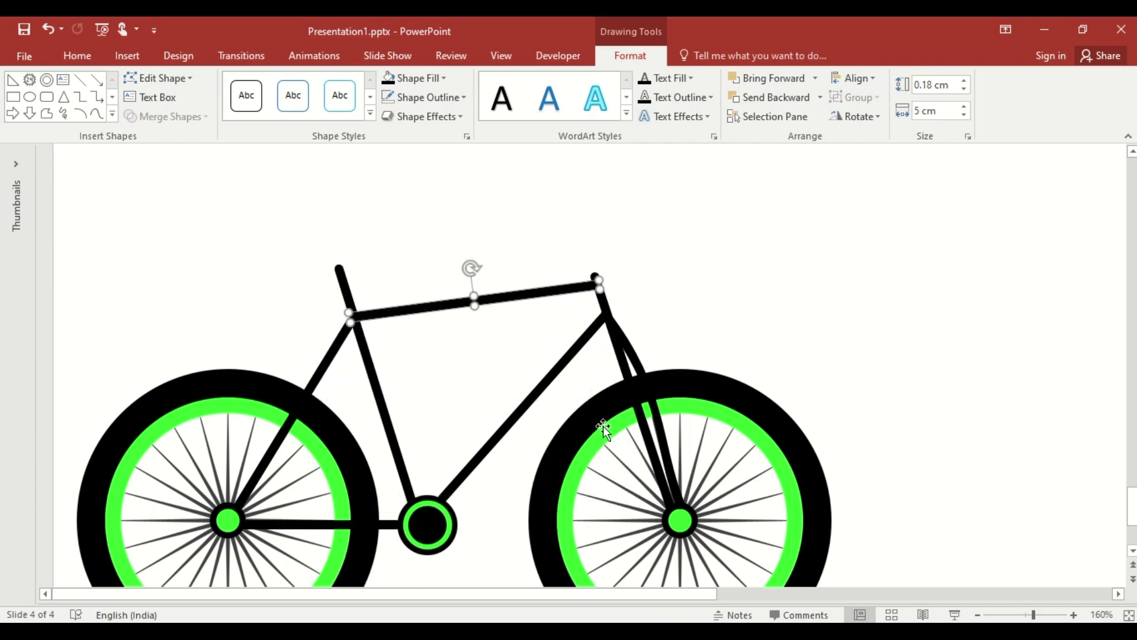
Copy the curved fork above itself, rotate it nearly horizontal and shorten it to 1.62 cm.
left_click(654, 402)
left_click_drag(659, 407, 823, 303)
left_click_drag(823, 425, 592, 286)
left_click_drag(616, 239, 525, 259)
left_click_drag(393, 222, 513, 246)
Duplicate the handlebar piece, flip it vertically and horizontally, and join it to the head tube.
left_click_drag(584, 261, 669, 278)
left_click(860, 116)
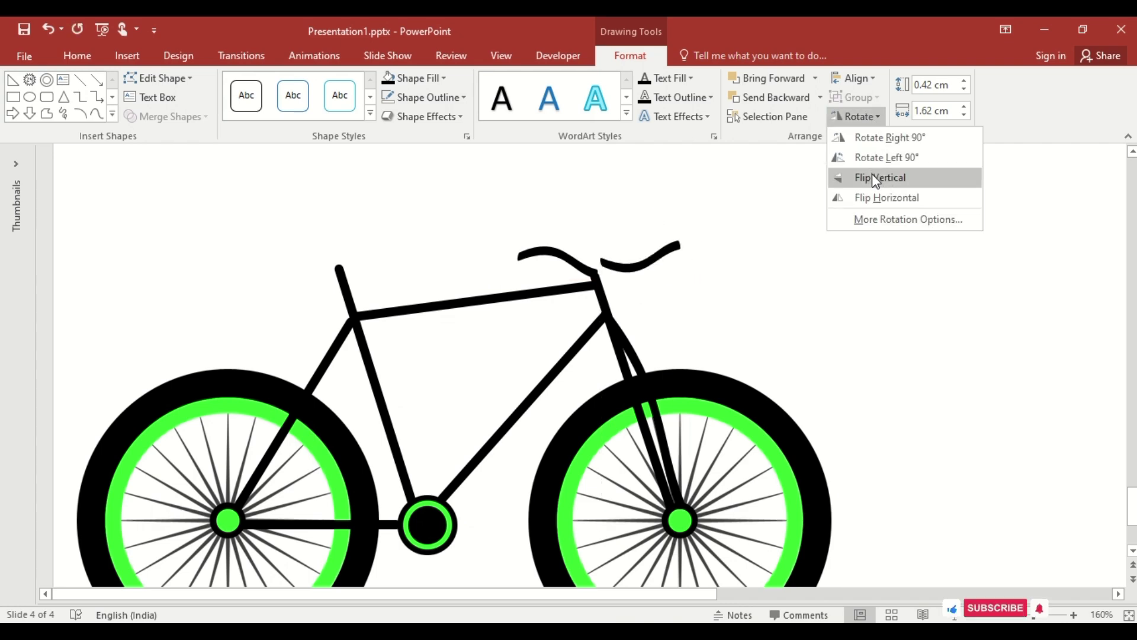
left_click(872, 173)
left_click(876, 119)
left_click(876, 197)
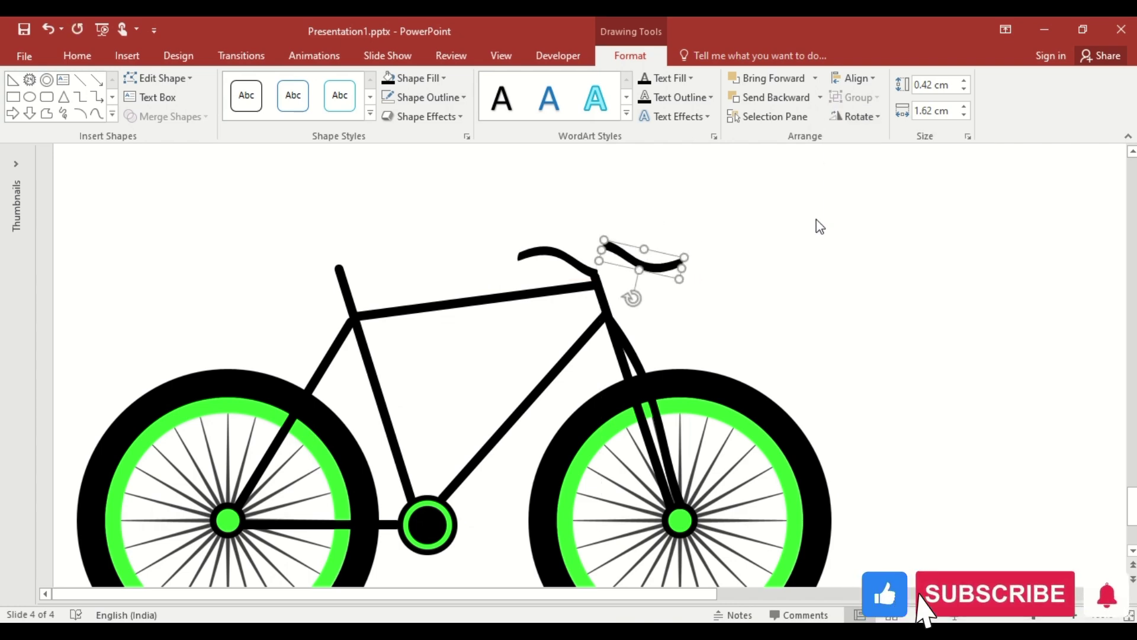
left_click_drag(617, 254, 606, 282)
Draw a small dark grey rectangle with dark outline above the handlebar, 0.44 cm wide.
left_click(13, 97)
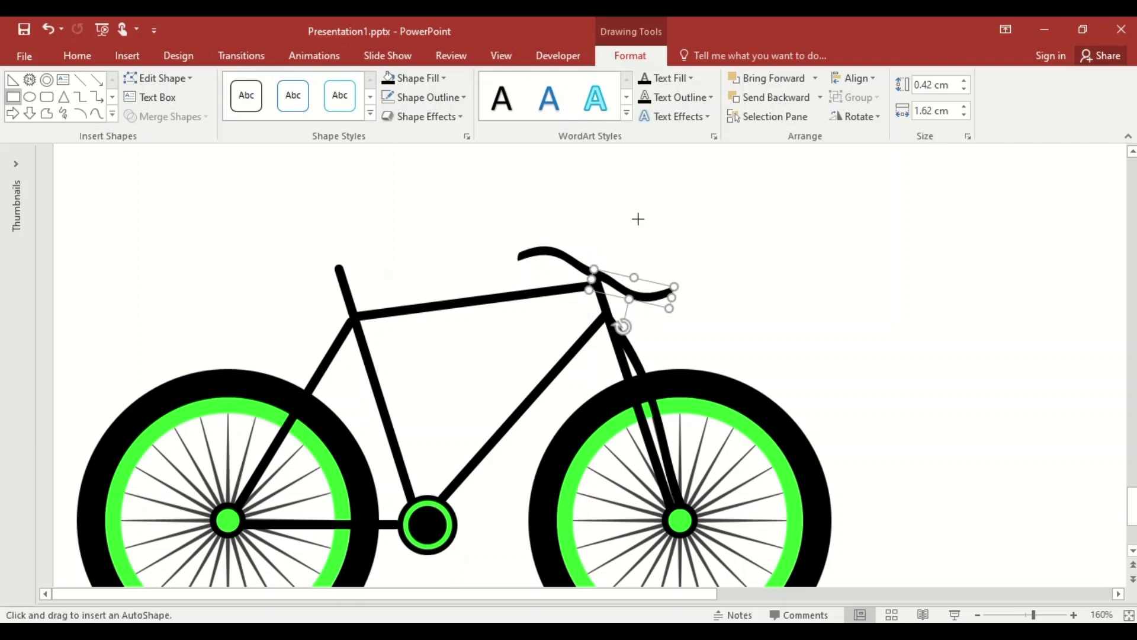
left_click_drag(637, 214, 676, 253)
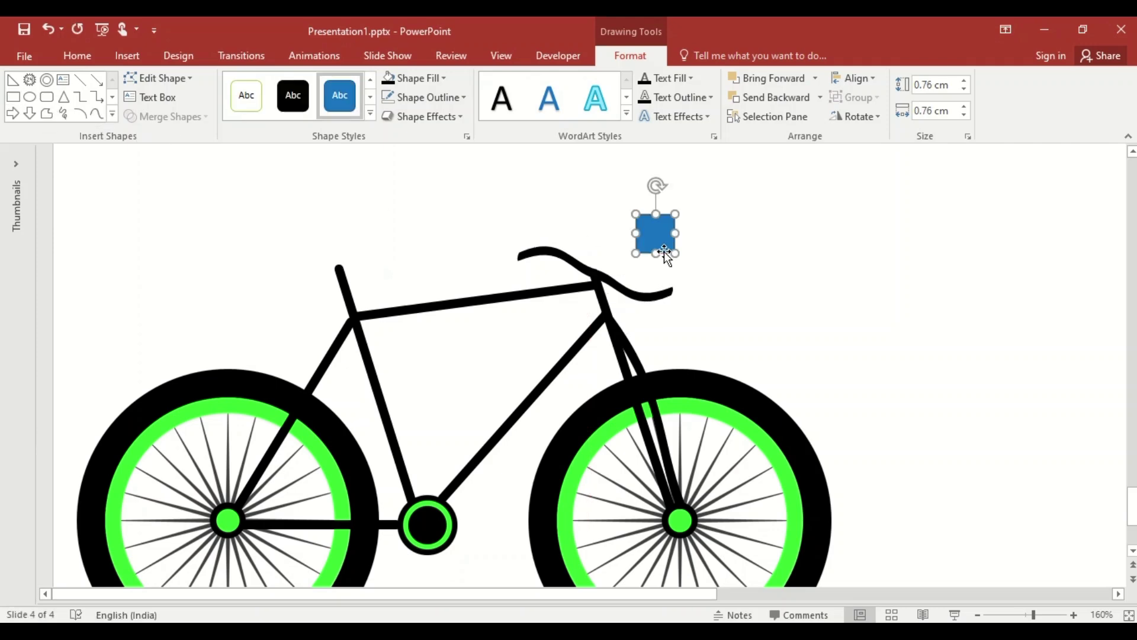
left_click(434, 84)
left_click(403, 149)
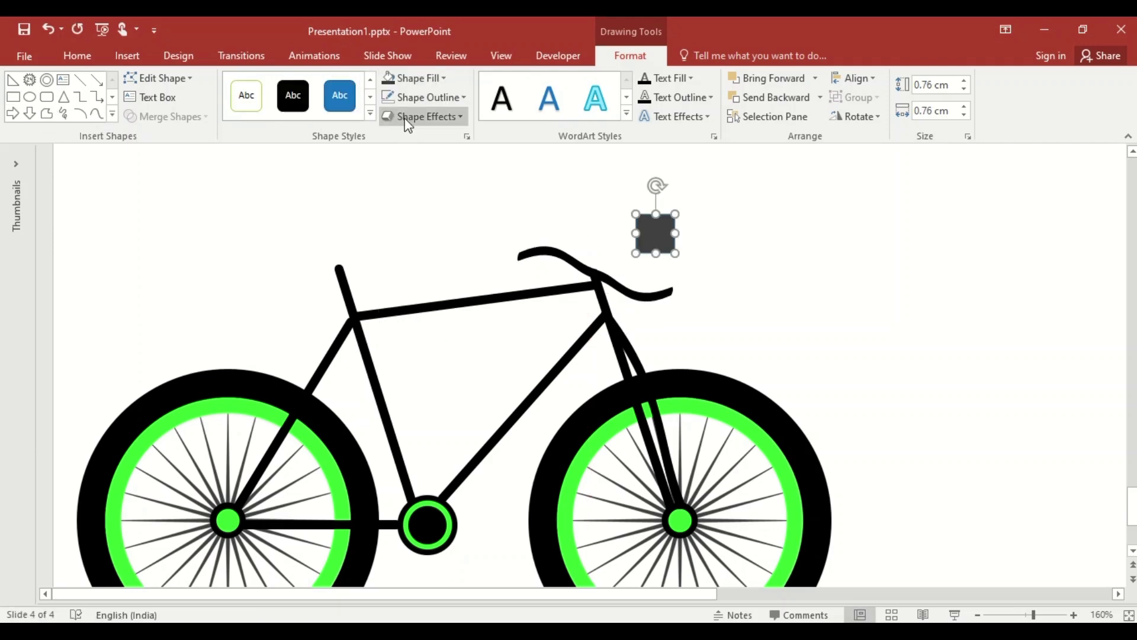
left_click(416, 98)
left_click(405, 138)
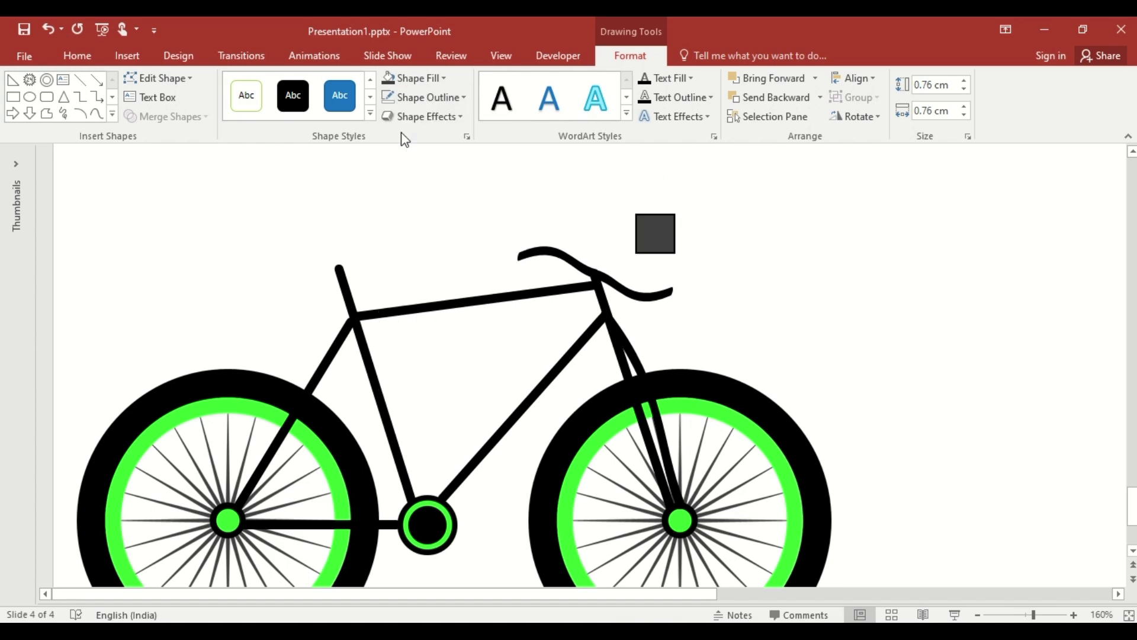
left_click(658, 234)
left_click_drag(676, 233, 660, 233)
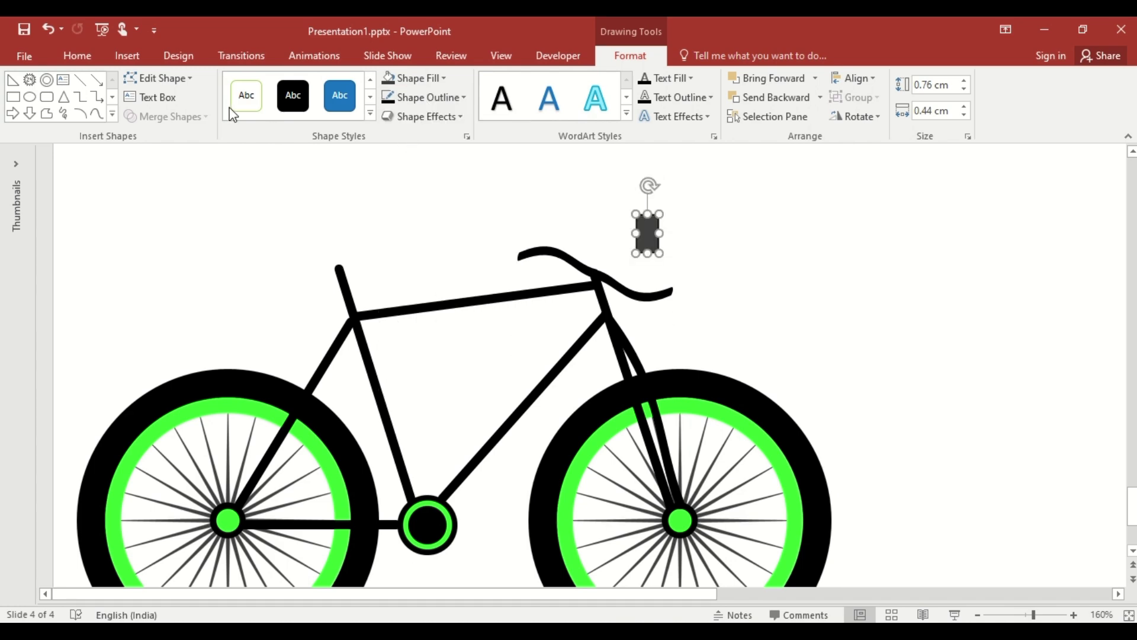
Curve the rectangle's bottom edge with Edit Points and tilt the grip clockwise onto the handlebar.
left_click(180, 80)
left_click(178, 120)
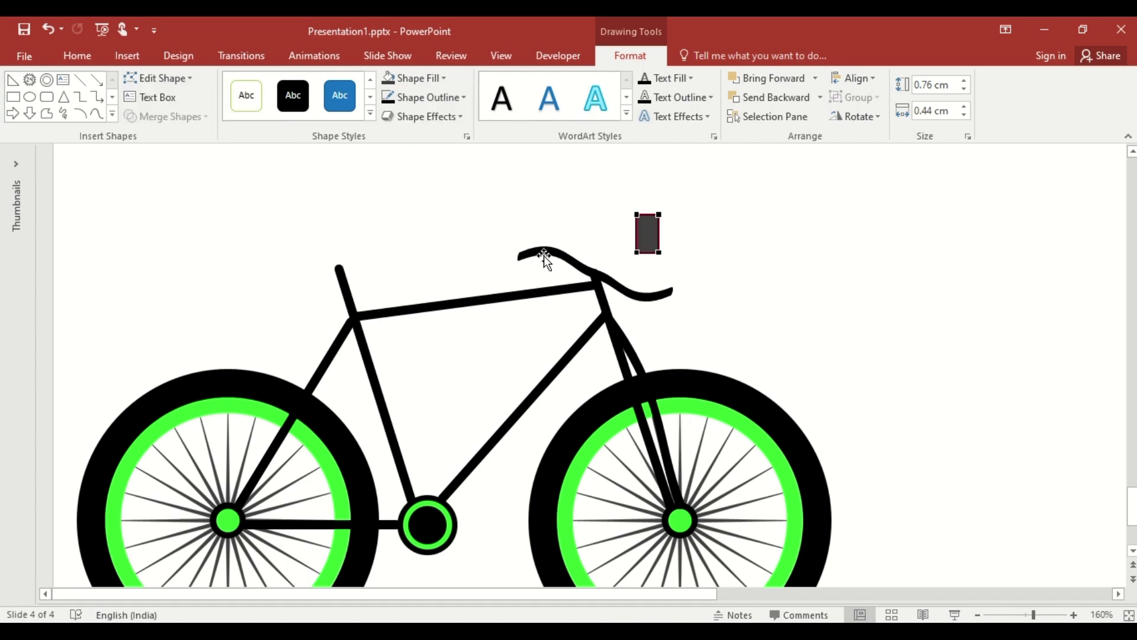
left_click(636, 253)
left_click_drag(645, 255, 647, 261)
left_click(651, 252)
left_click(650, 228)
left_click_drag(652, 183, 683, 283)
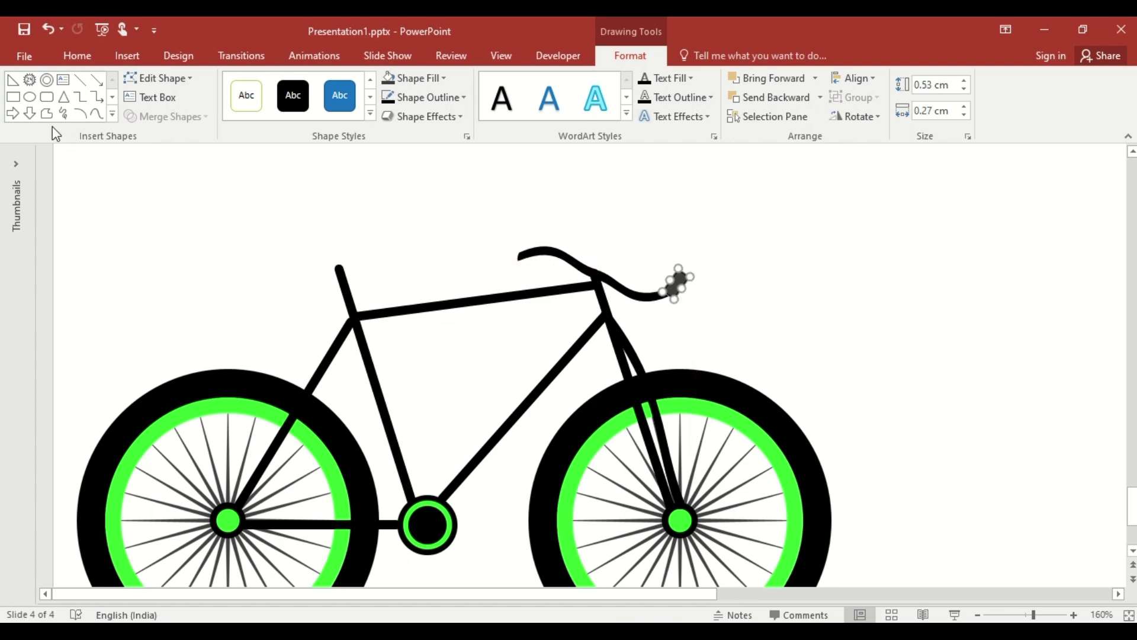
Draw an ellipse and subtract it from the other ellipse to leave a crescent.
left_click(29, 96)
left_click_drag(175, 211, 262, 207)
left_click(222, 231)
left_click(232, 200, "shift")
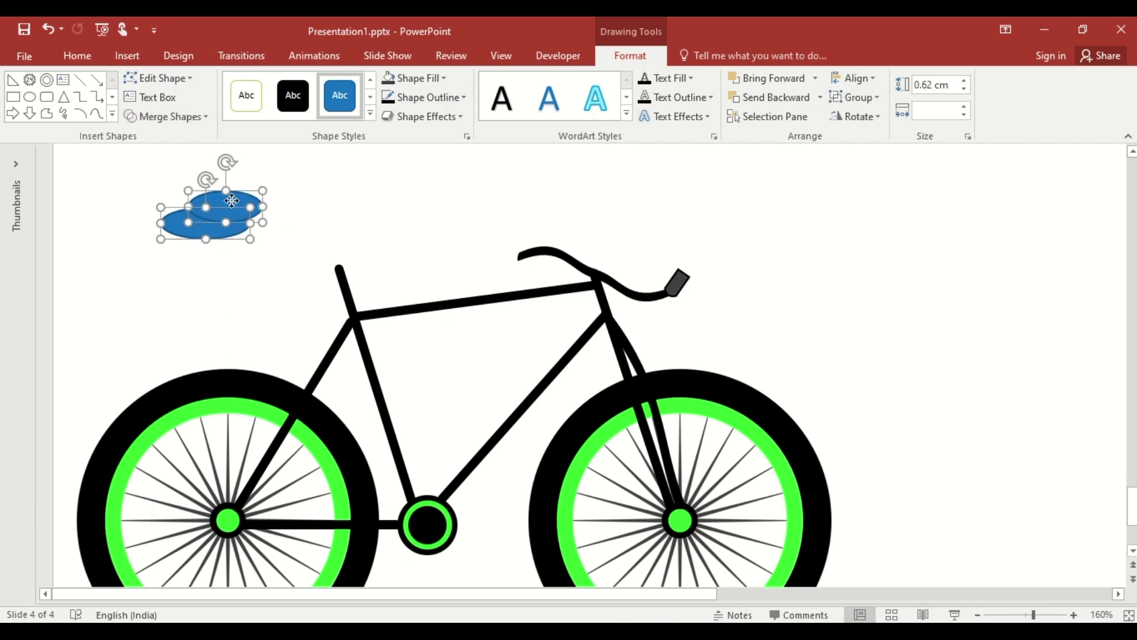
left_click(194, 117)
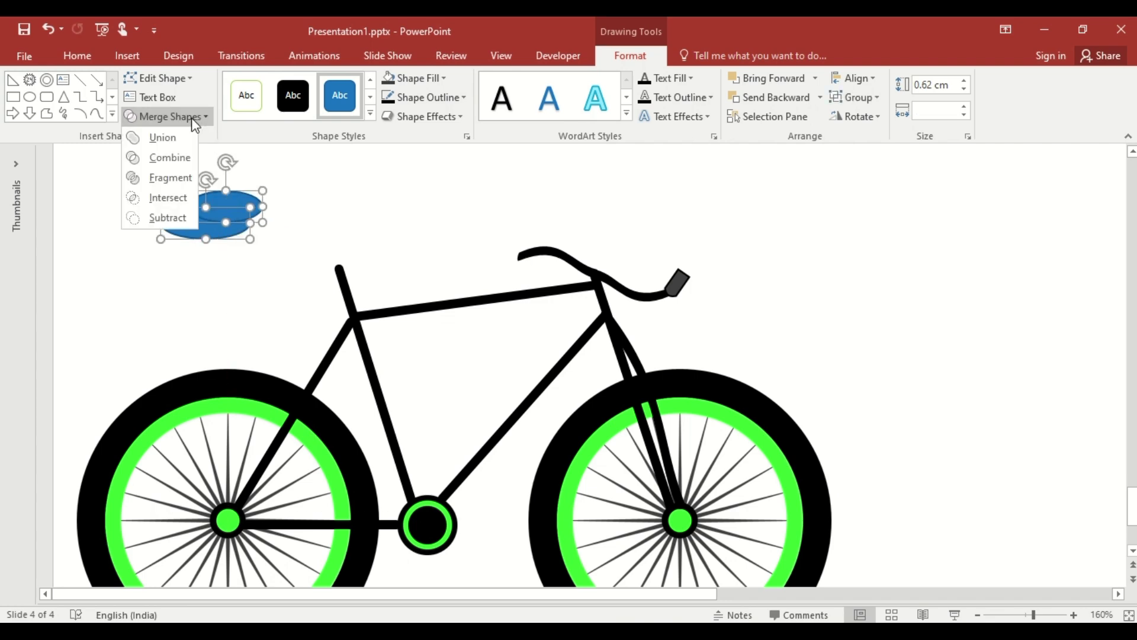
left_click(181, 217)
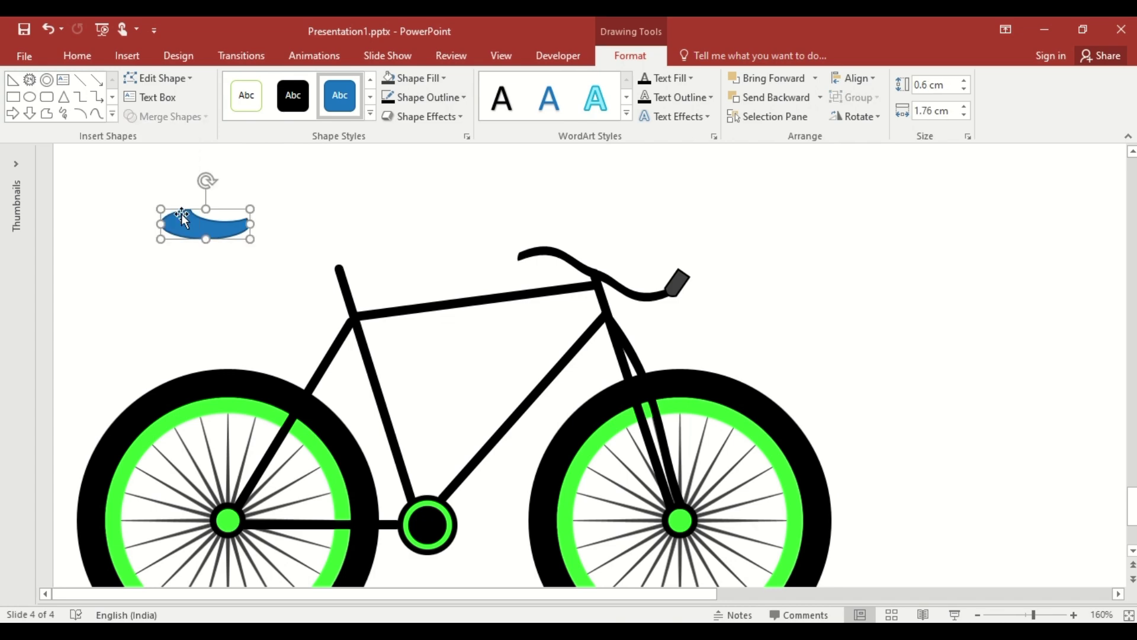
Fill the crescent seat green with no outline and place it atop the seat post.
left_click(417, 80)
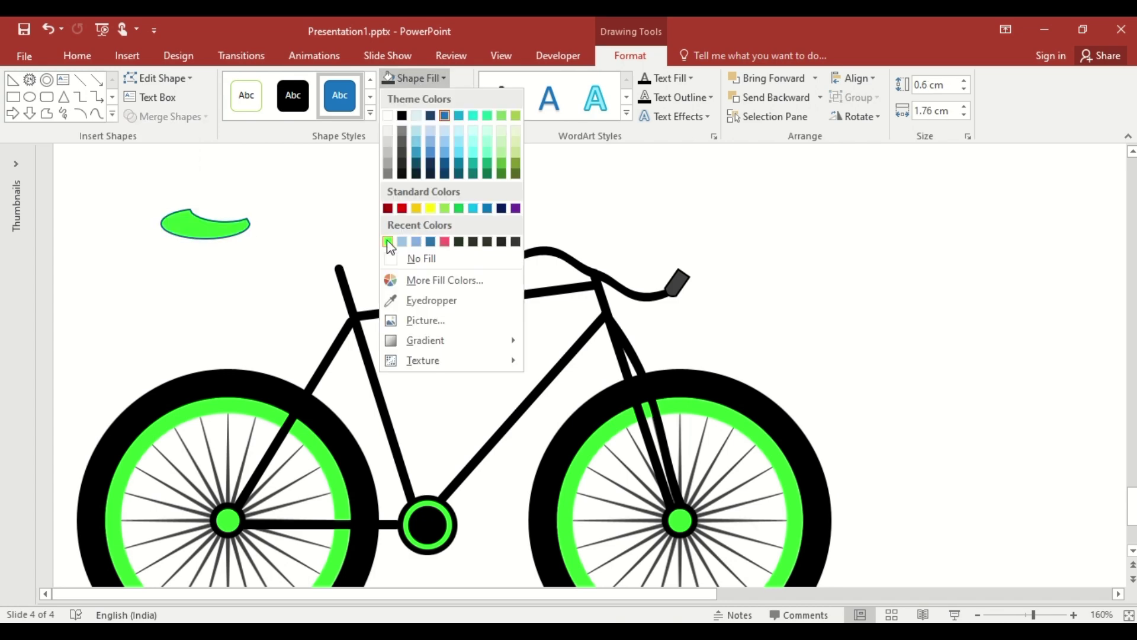
left_click(388, 242)
left_click(433, 97)
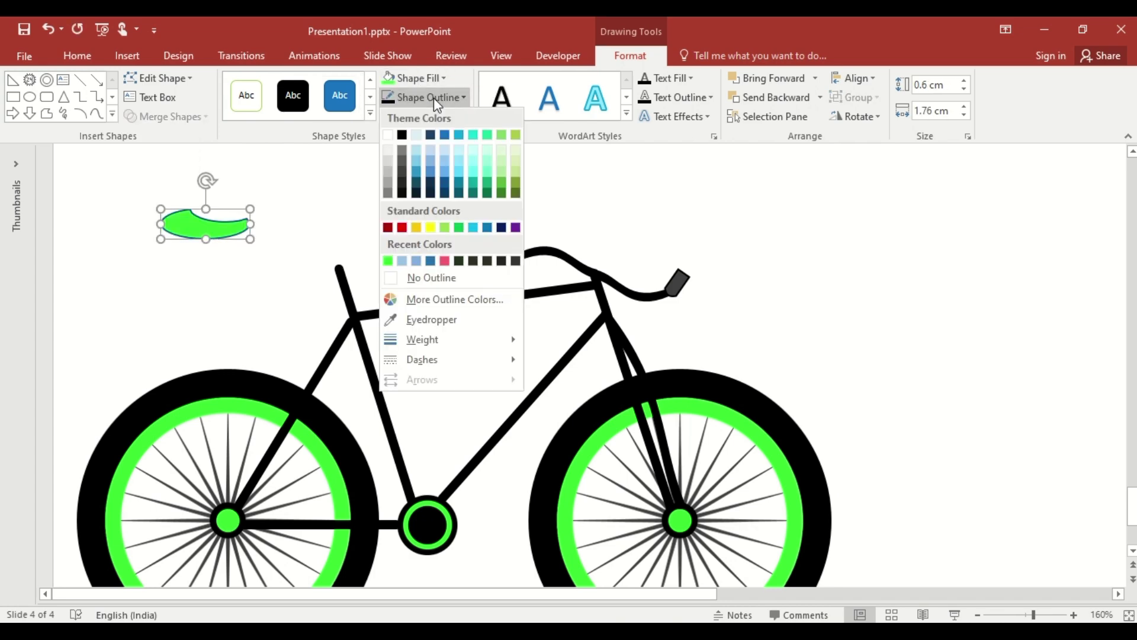
left_click(427, 274)
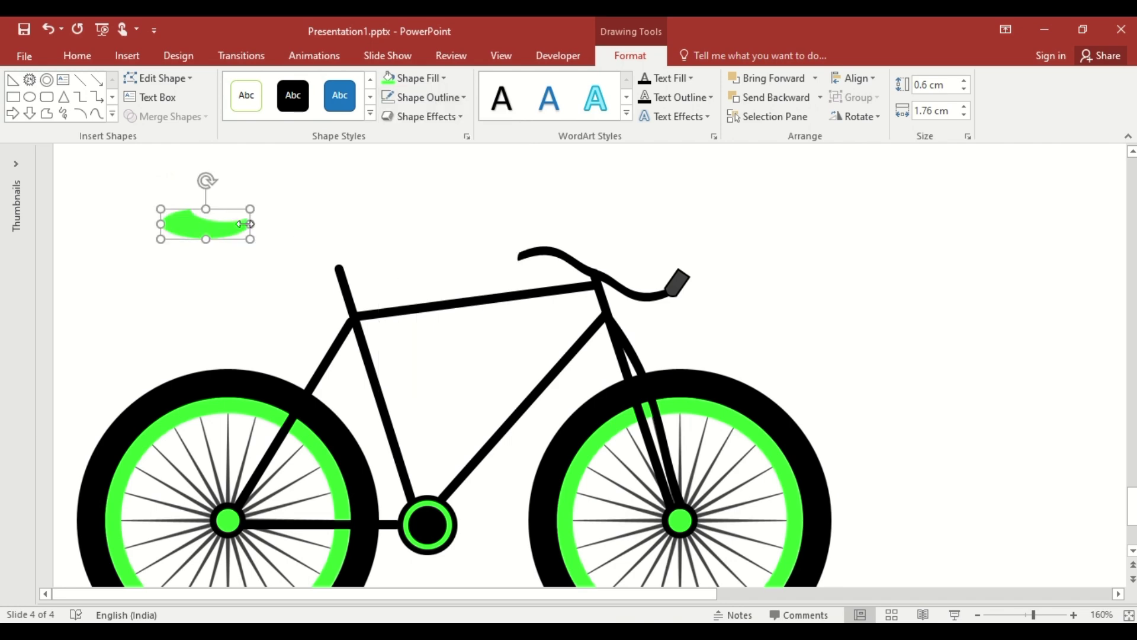
left_click_drag(237, 224, 349, 272)
Group every bicycle part except the two wheels into one 6.09 × 8.81 cm picture.
key("ctrl+a")
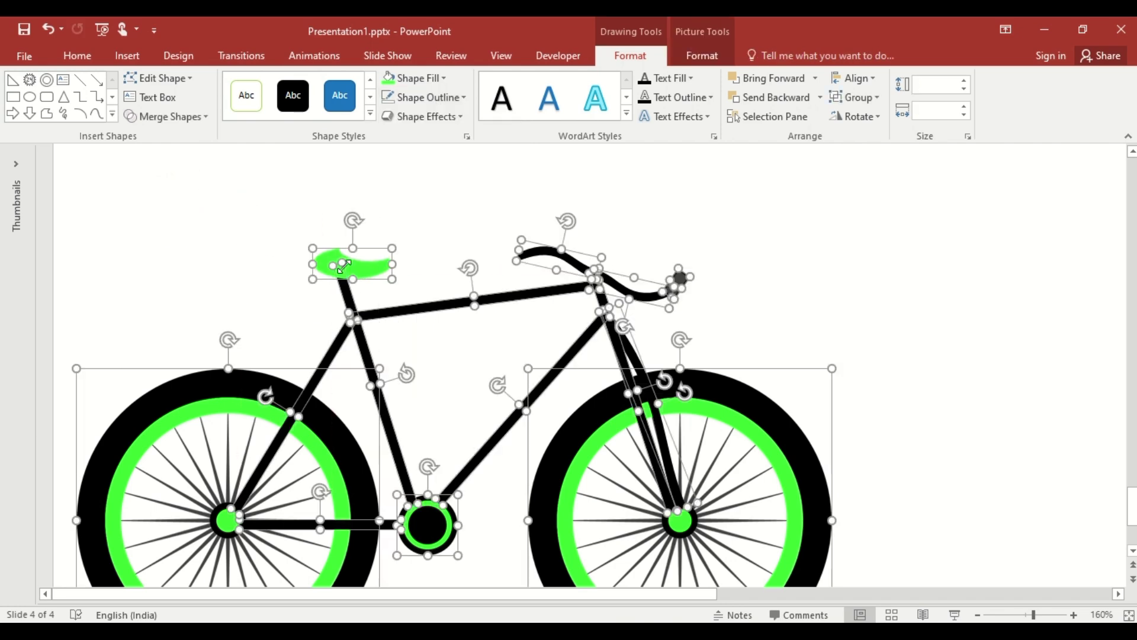
left_click(169, 386, "shift")
left_click(792, 439, "shift")
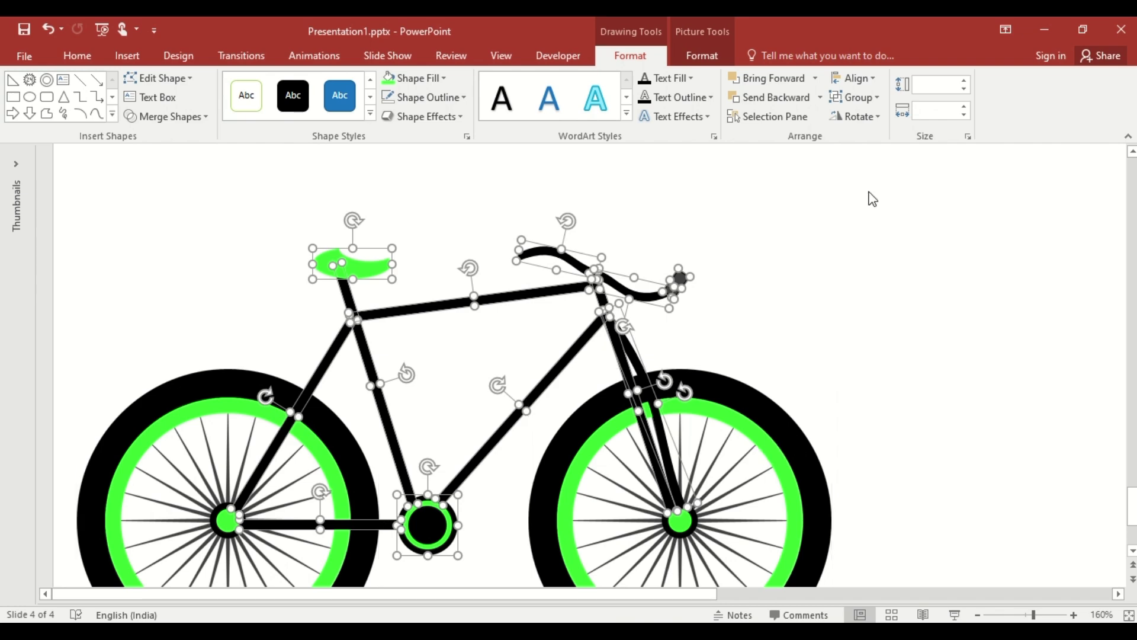
left_click(869, 101)
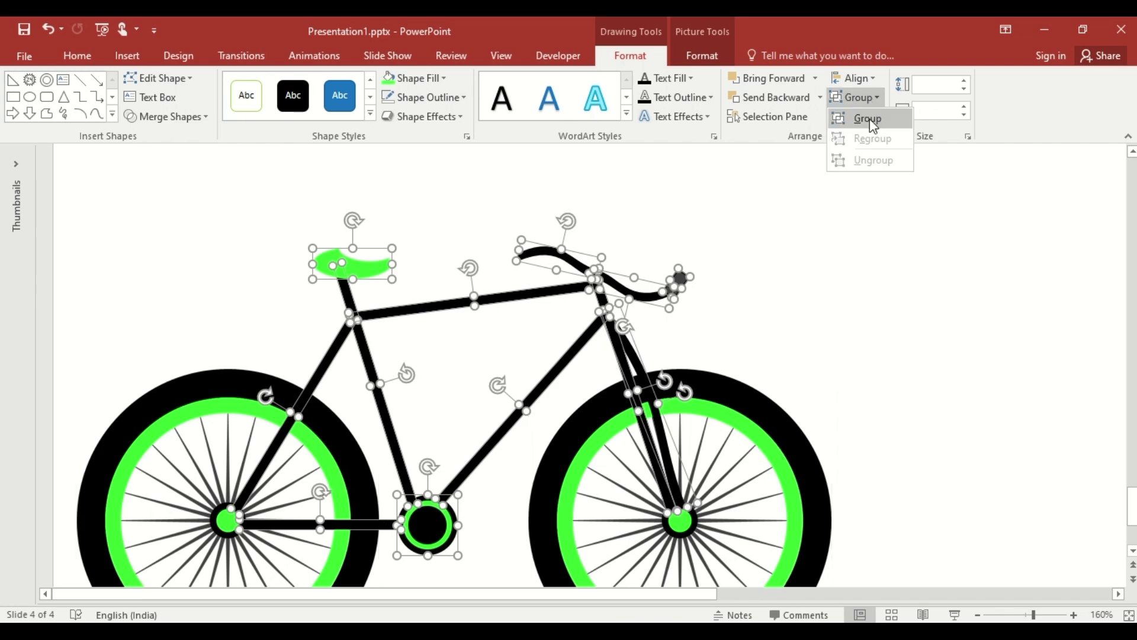
left_click(857, 118)
left_click(977, 615)
left_click(978, 615)
left_click(977, 615)
left_click(978, 615)
left_click(977, 615)
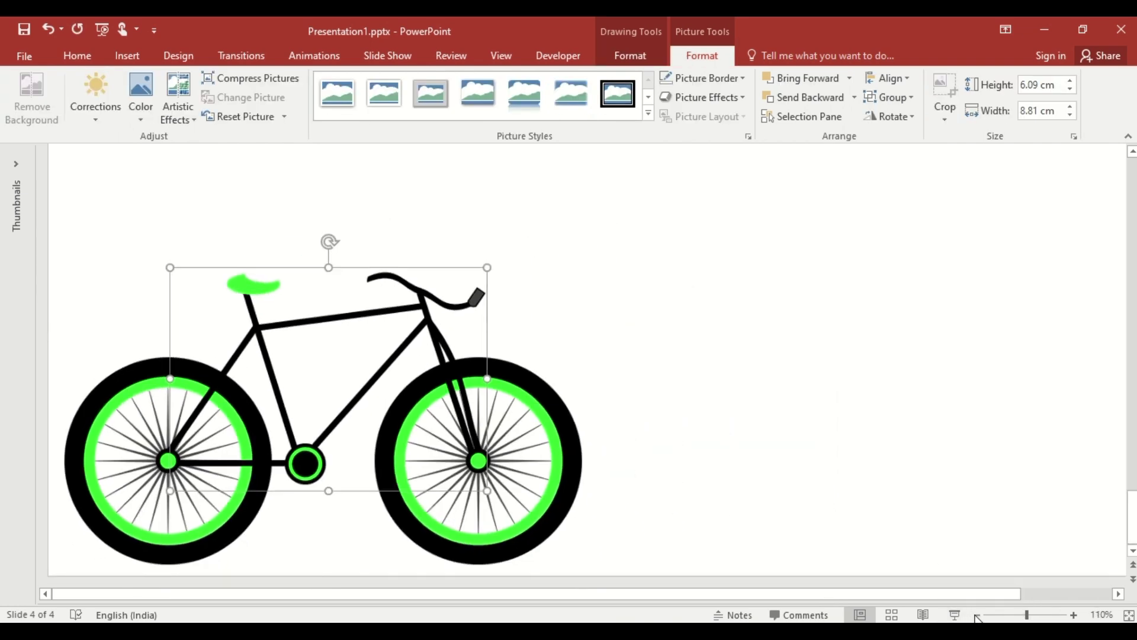
left_click(978, 615)
left_click(978, 614)
left_click(978, 615)
left_click(978, 614)
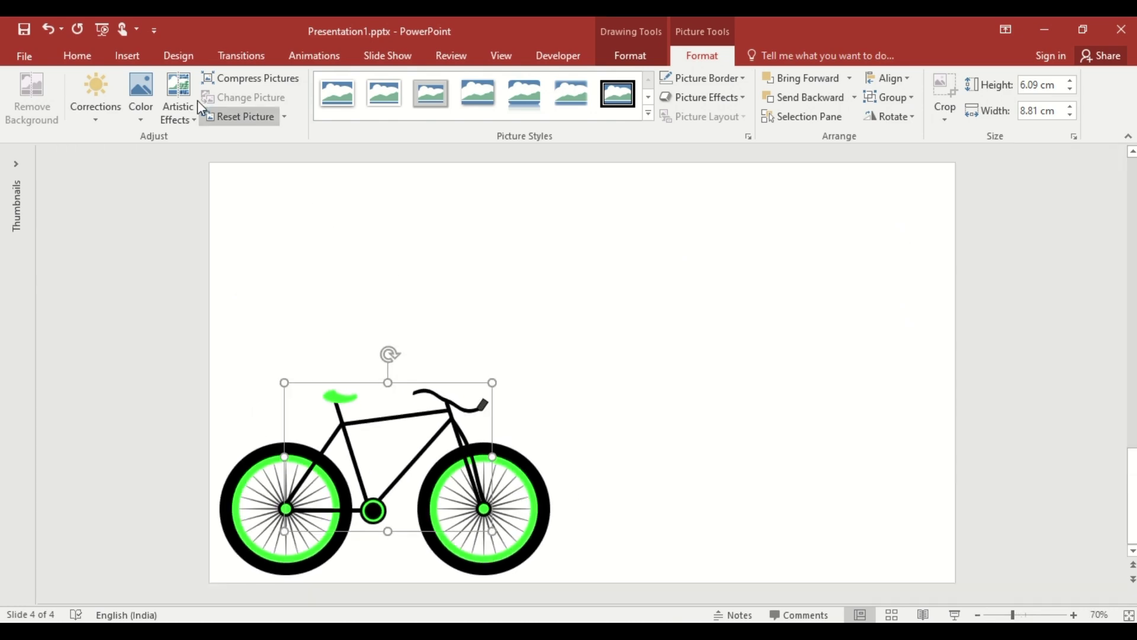
Insert the landscape photo, enlarge it beyond the slide, and place a copy beside it.
left_click(132, 57)
left_click(113, 104)
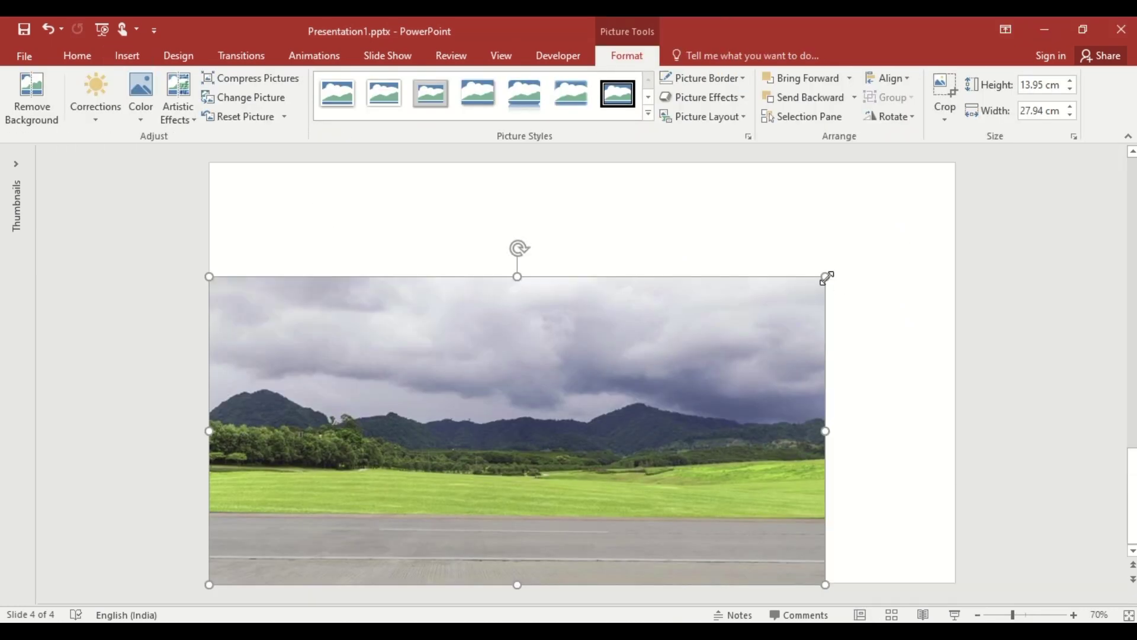
left_click_drag(828, 277, 1057, 209)
left_click(978, 616)
left_click(978, 615)
left_click(978, 616)
left_click(978, 615)
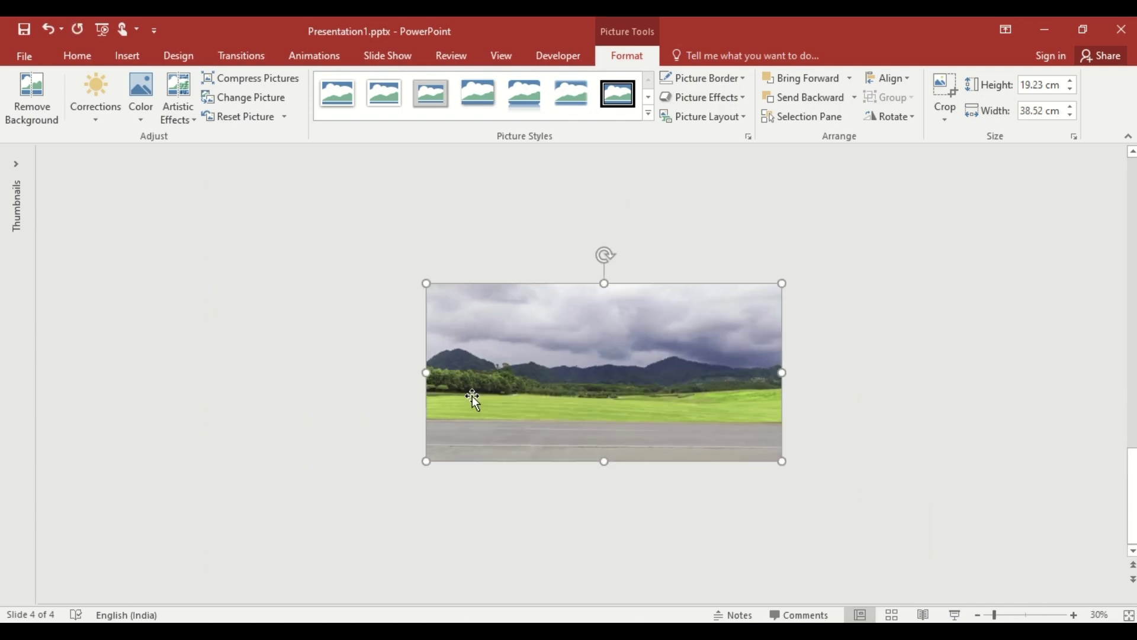
left_click_drag(467, 390, 818, 393)
Mirror the copy horizontally, duplicate the pair into a four-photo strip, and select all four.
left_click(890, 116)
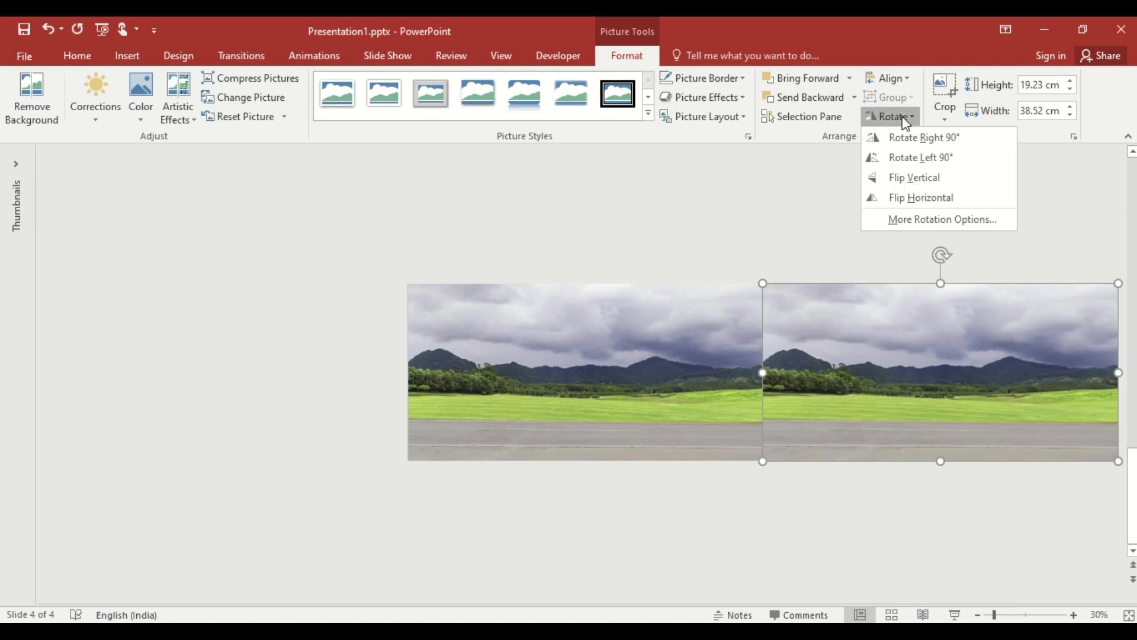
left_click(911, 204)
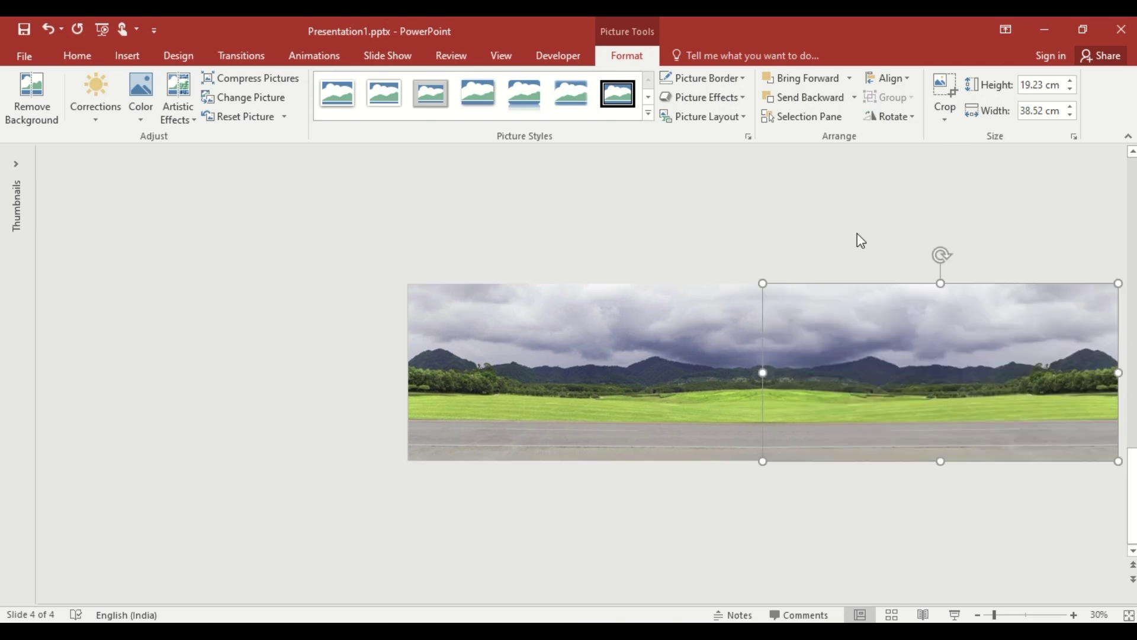
left_click(492, 327, "ctrl")
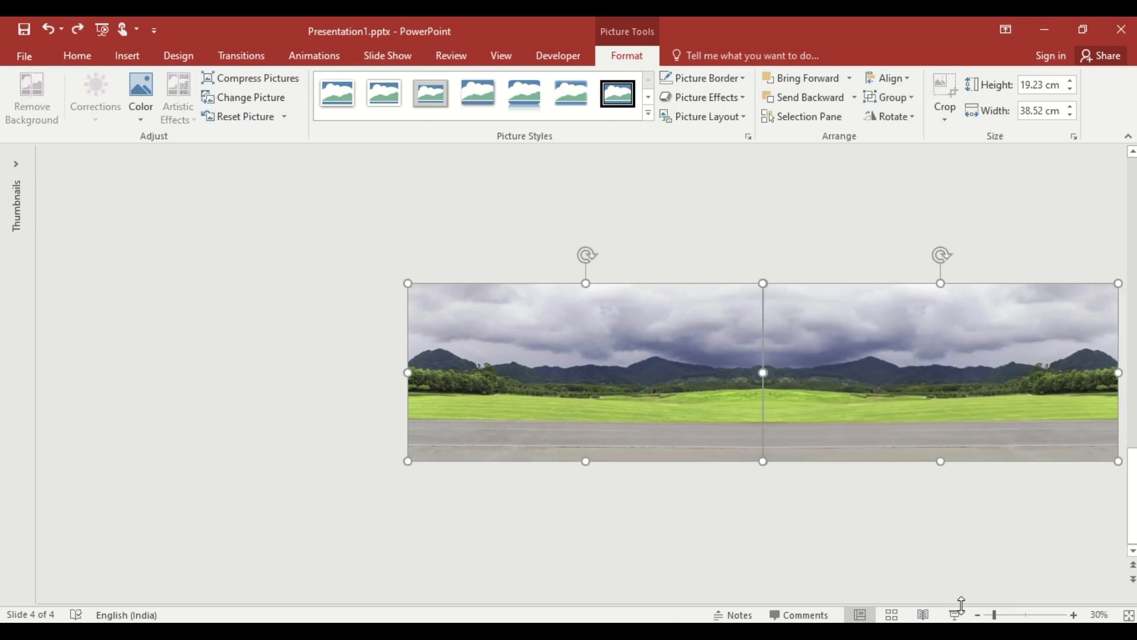
left_click(978, 615)
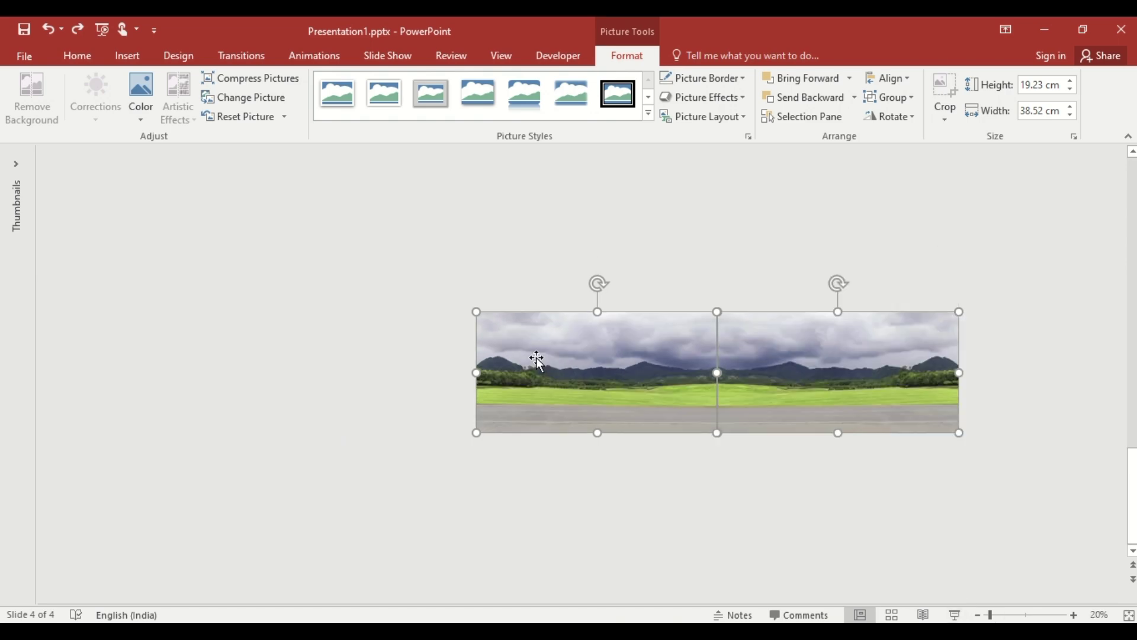
left_click_drag(486, 351, 969, 354)
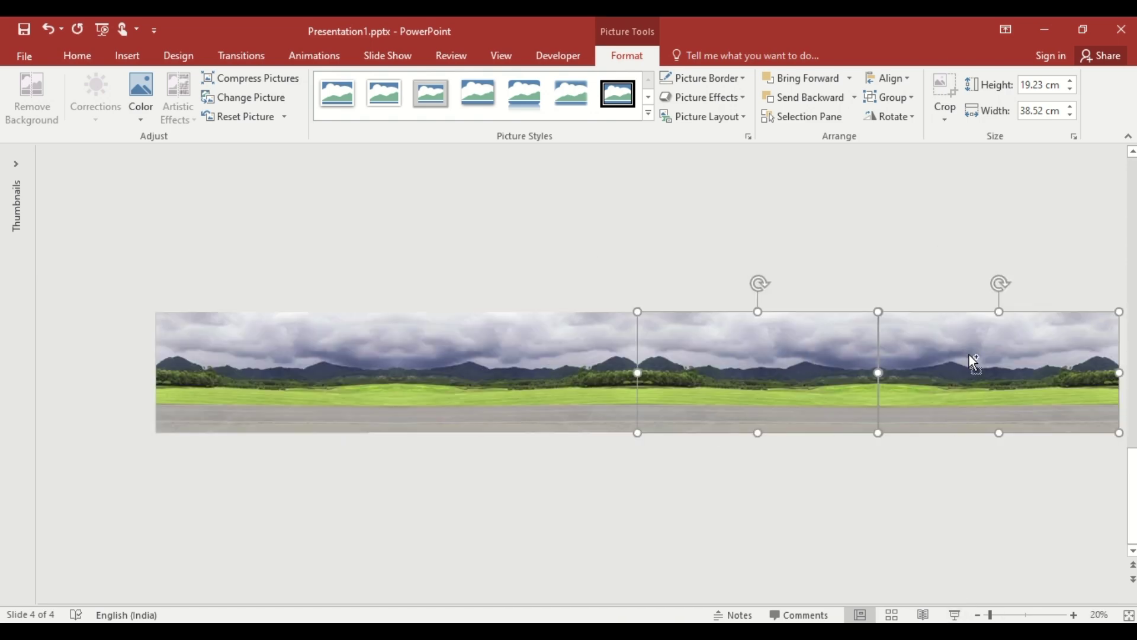
left_click(537, 350, "shift")
left_click(283, 325, "shift")
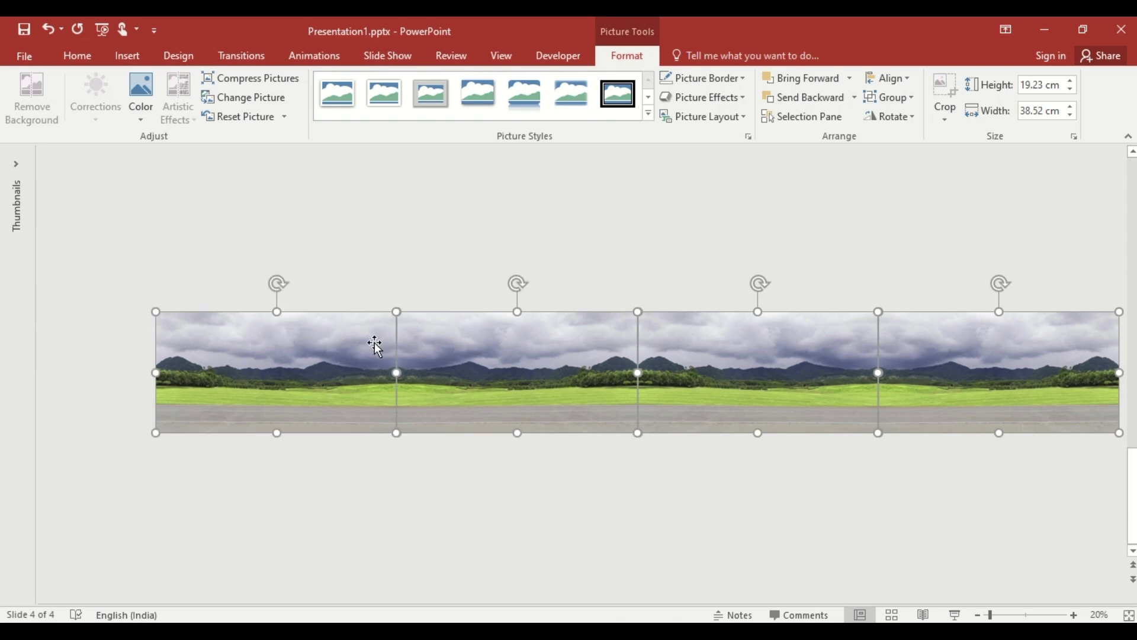
Cut the four landscape photos and paste them back as a single picture.
right_click(374, 343)
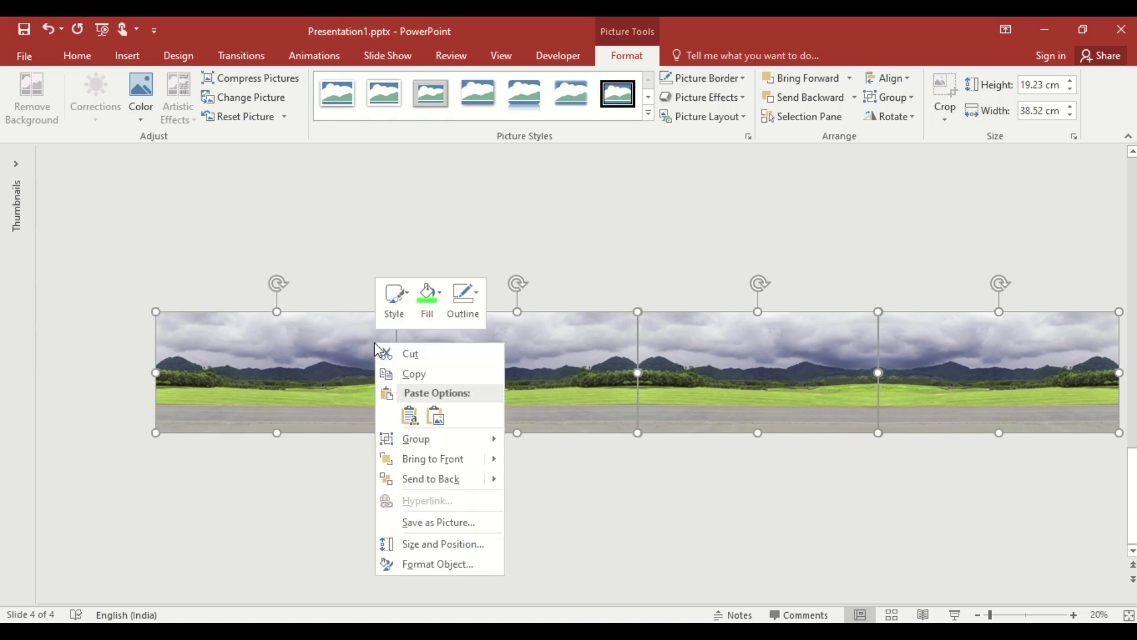
left_click(421, 354)
right_click(508, 340)
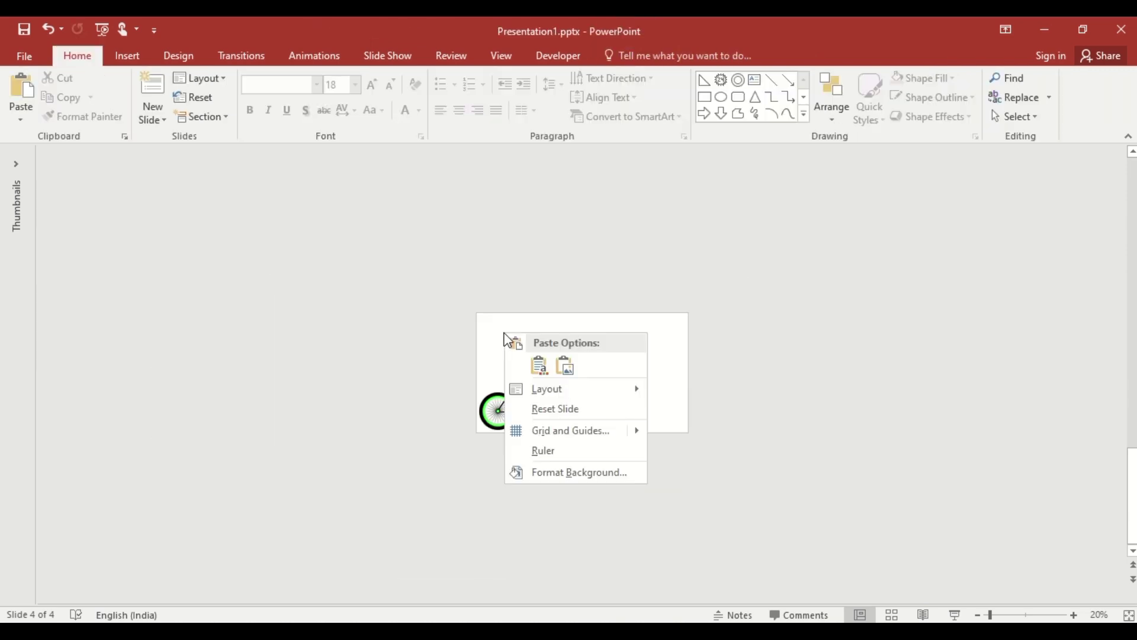
left_click(566, 365)
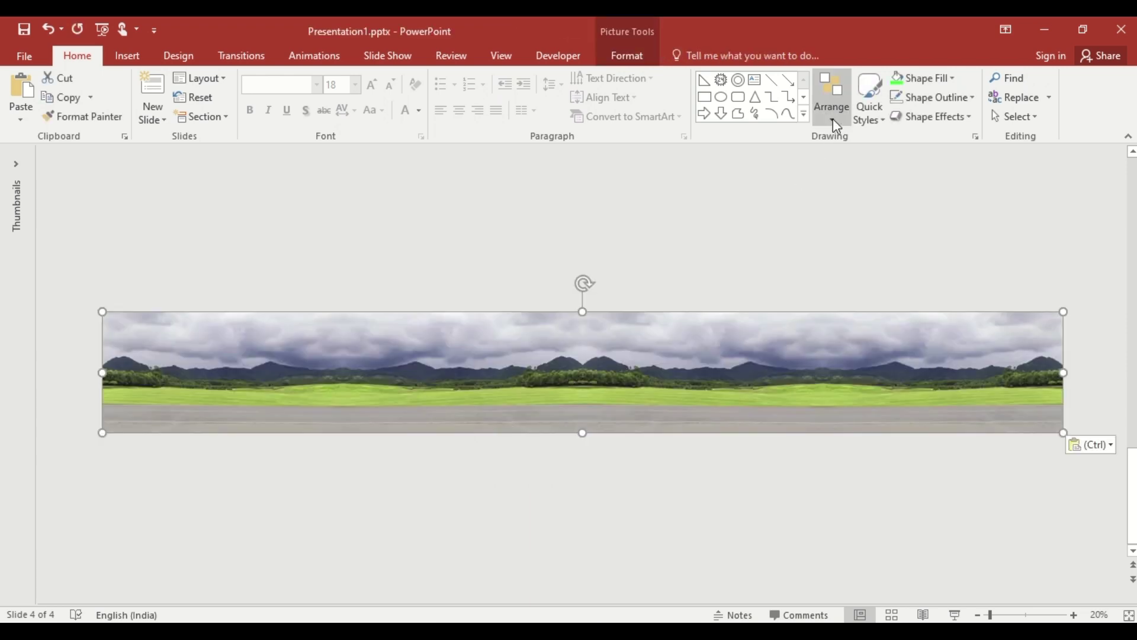
Send the landscape picture behind the bicycle and shift it so the bicycle sits at its left end.
left_click(833, 119)
left_click(865, 175)
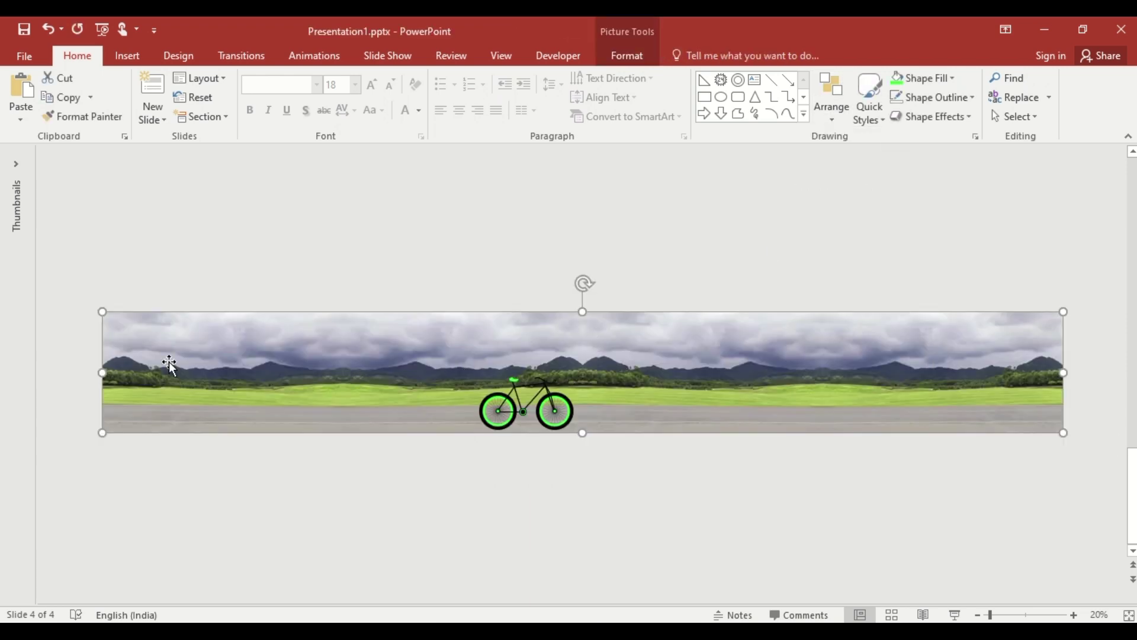
left_click_drag(124, 364, 490, 378)
Give the landscape strip a Left motion path and stretch the path's end far to the left.
key("Escape")
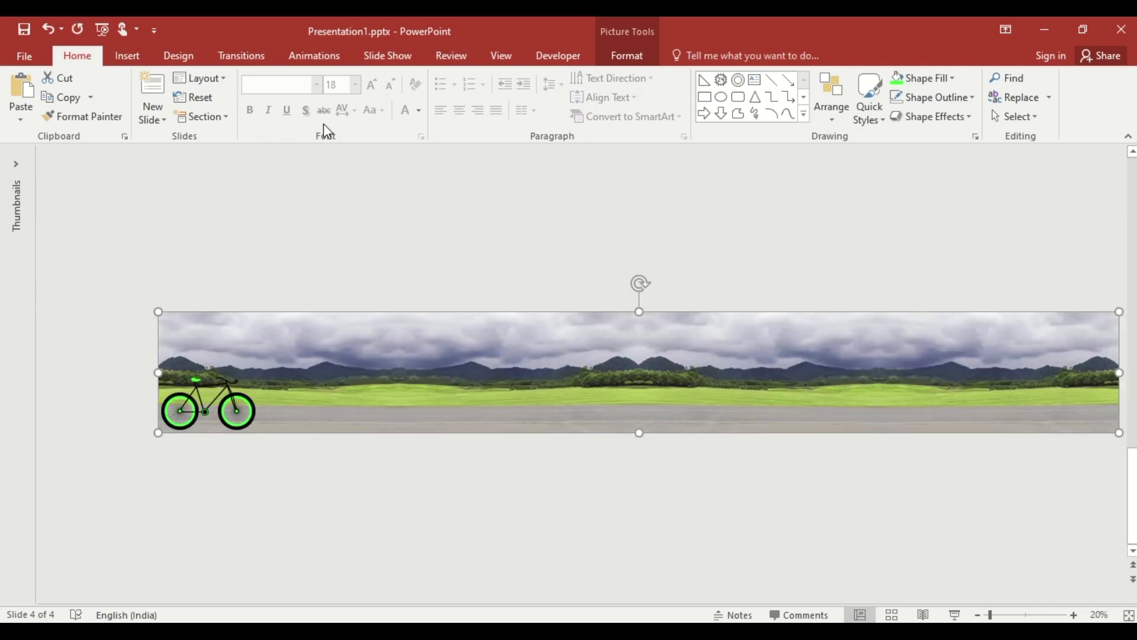
left_click(315, 54)
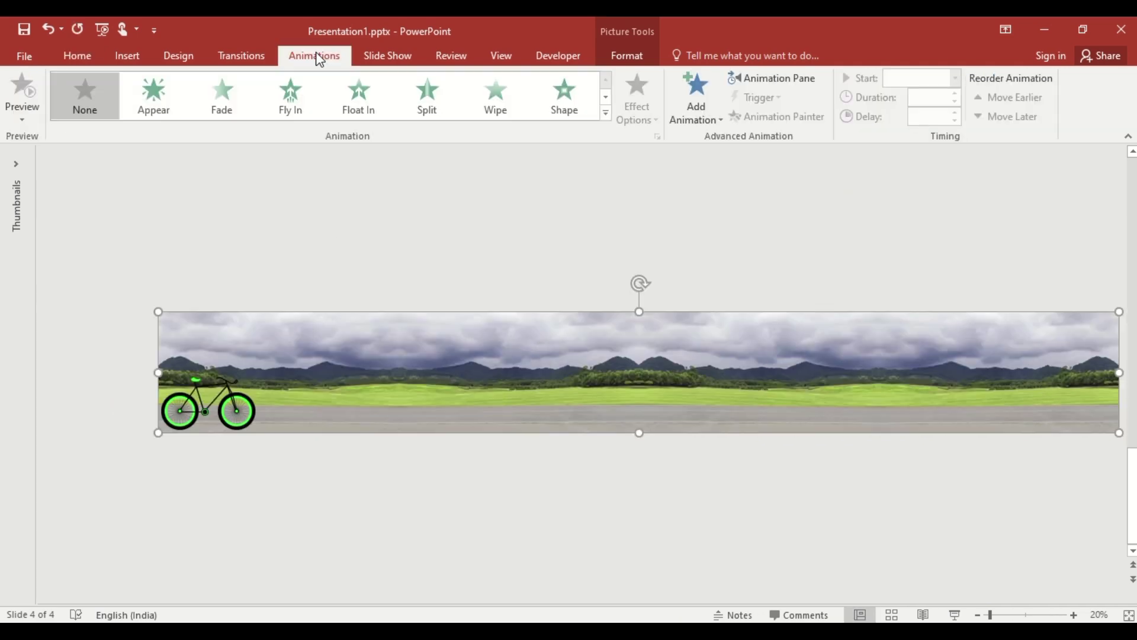
left_click(603, 111)
left_click(196, 585)
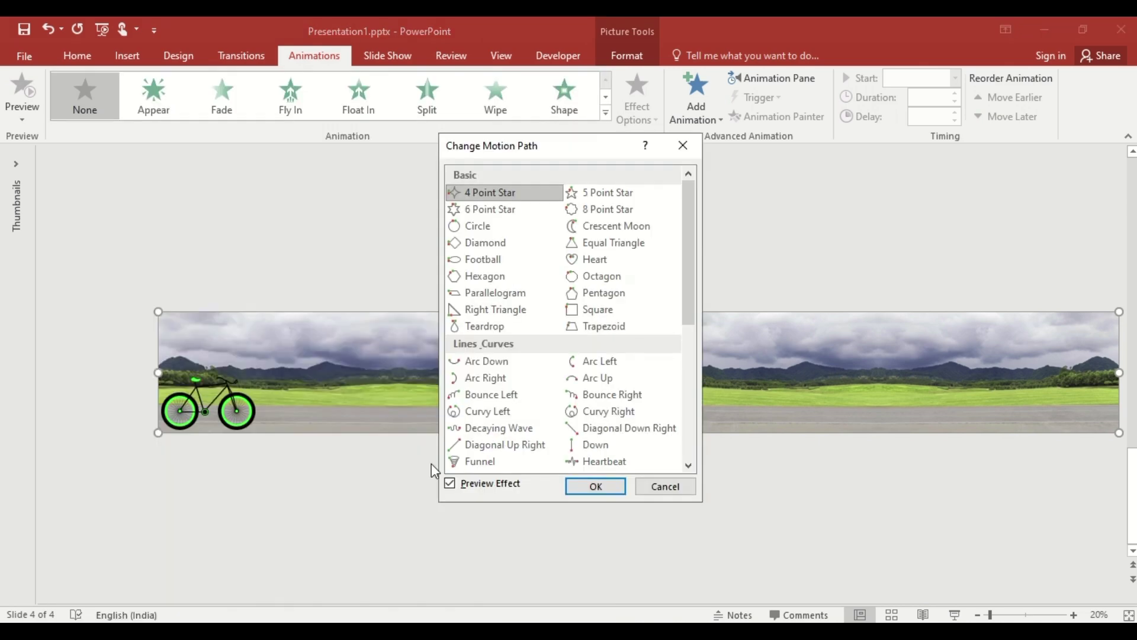
scroll(513, 403, "down", 1)
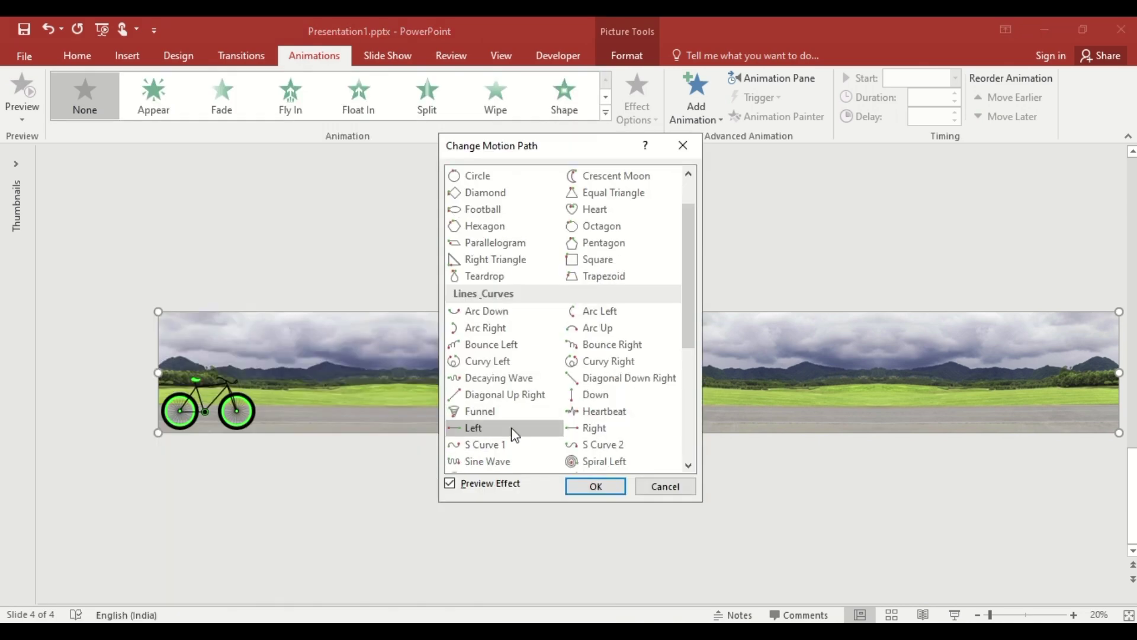
left_click(512, 429)
left_click(574, 486)
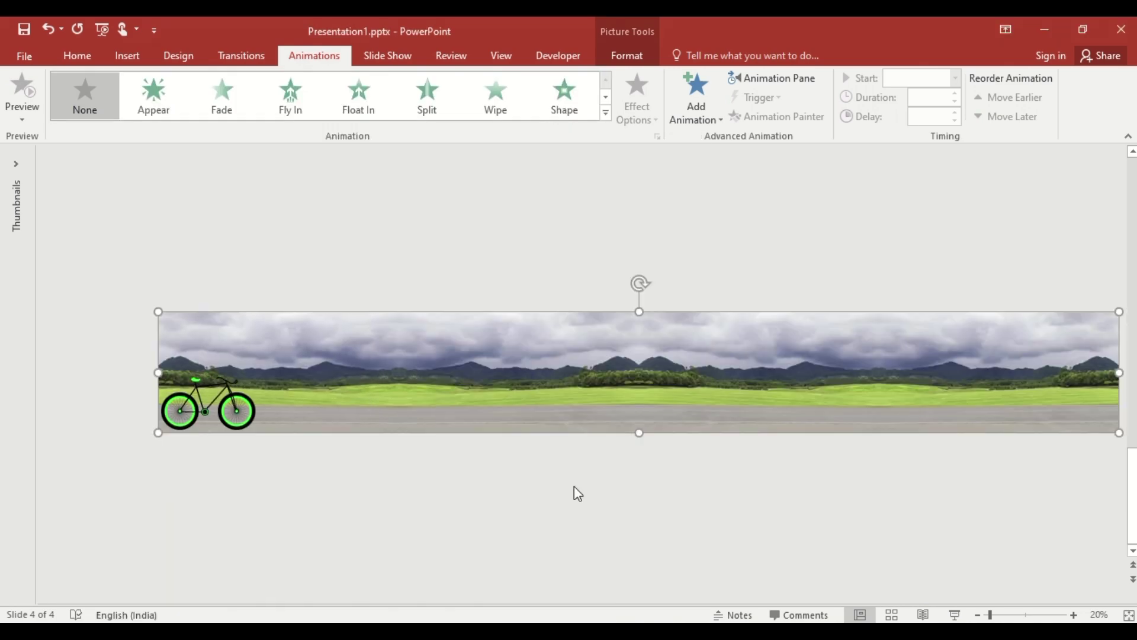
left_click(978, 615)
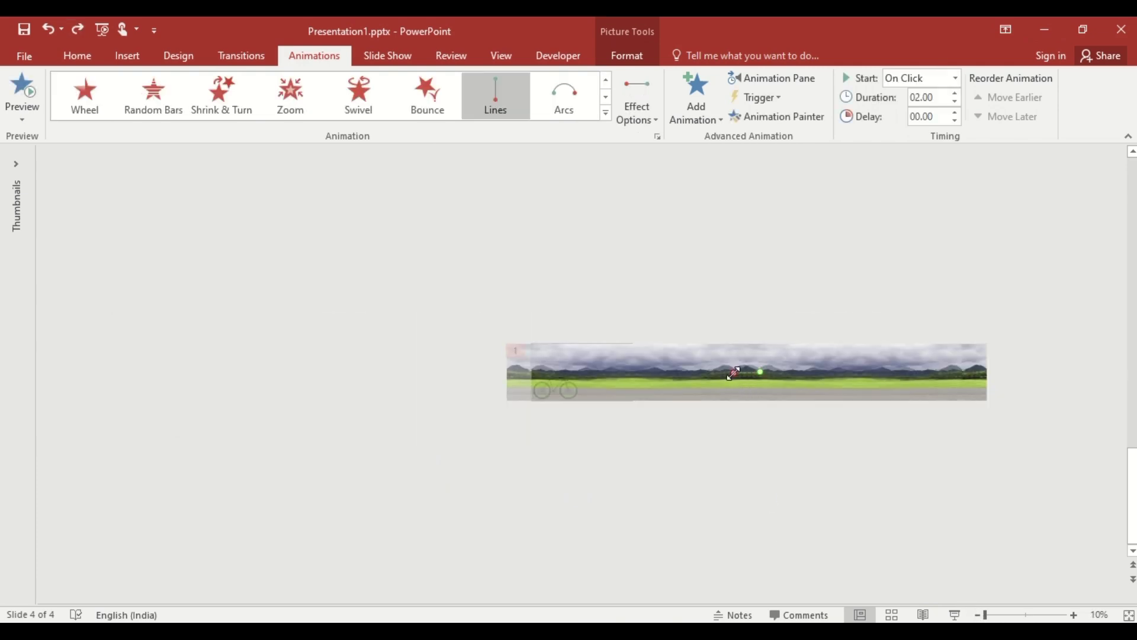
left_click_drag(733, 372, 415, 372)
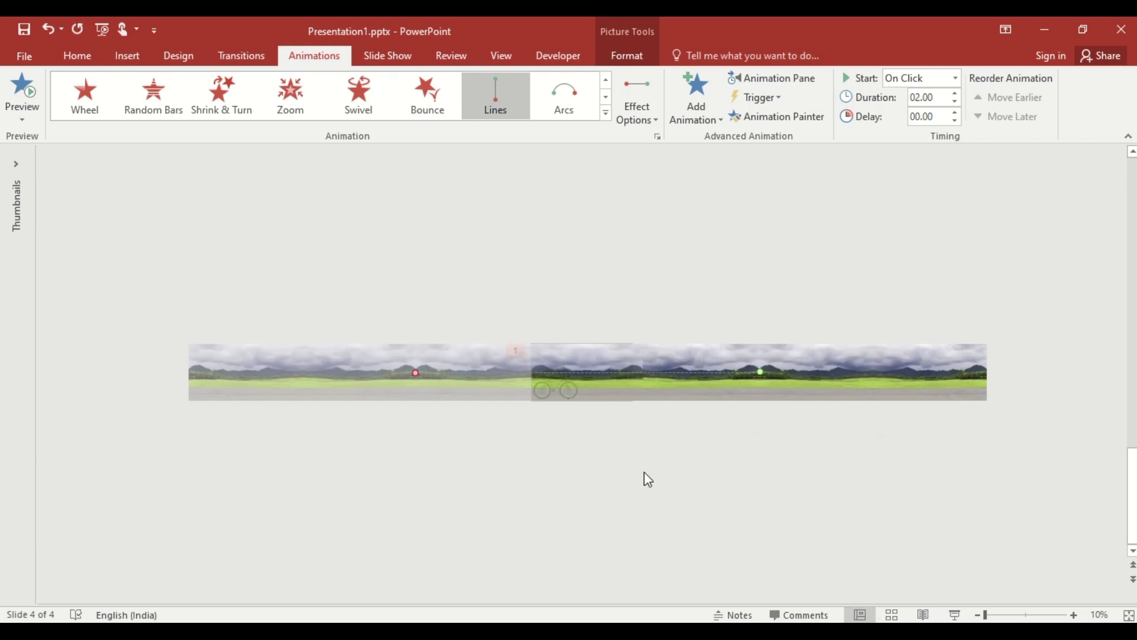
In Picture 38's Left motion effect options, set smooth start and smooth end to 0 sec.
left_click(1074, 615)
left_click(1074, 615)
left_click(1074, 615)
left_click(1074, 615)
left_click(1074, 615)
left_click(1074, 615)
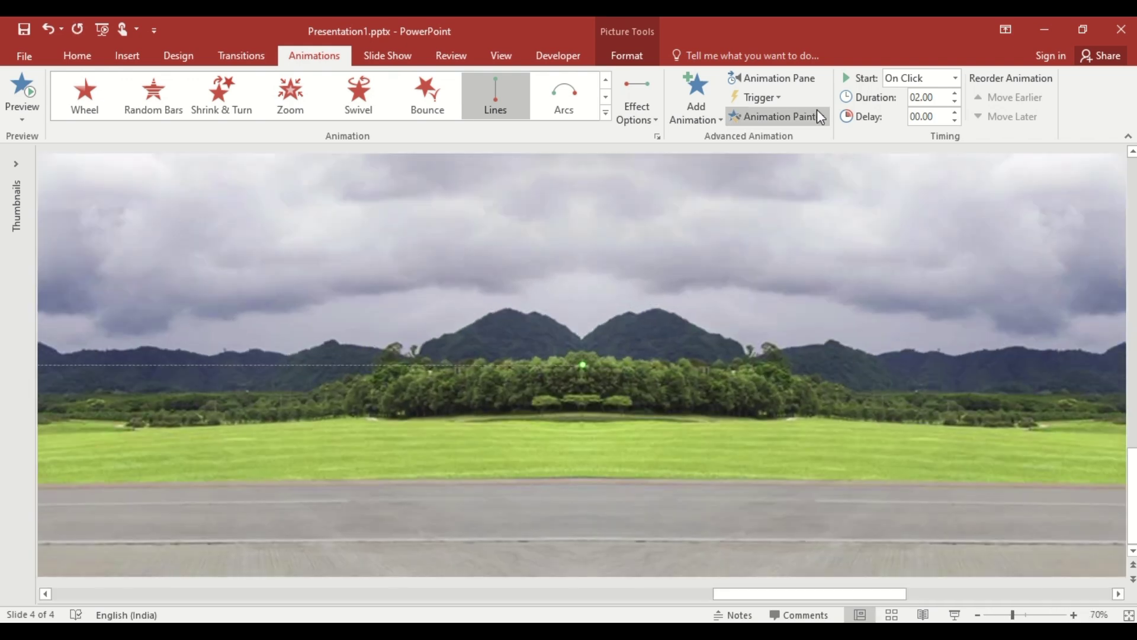
left_click(797, 79)
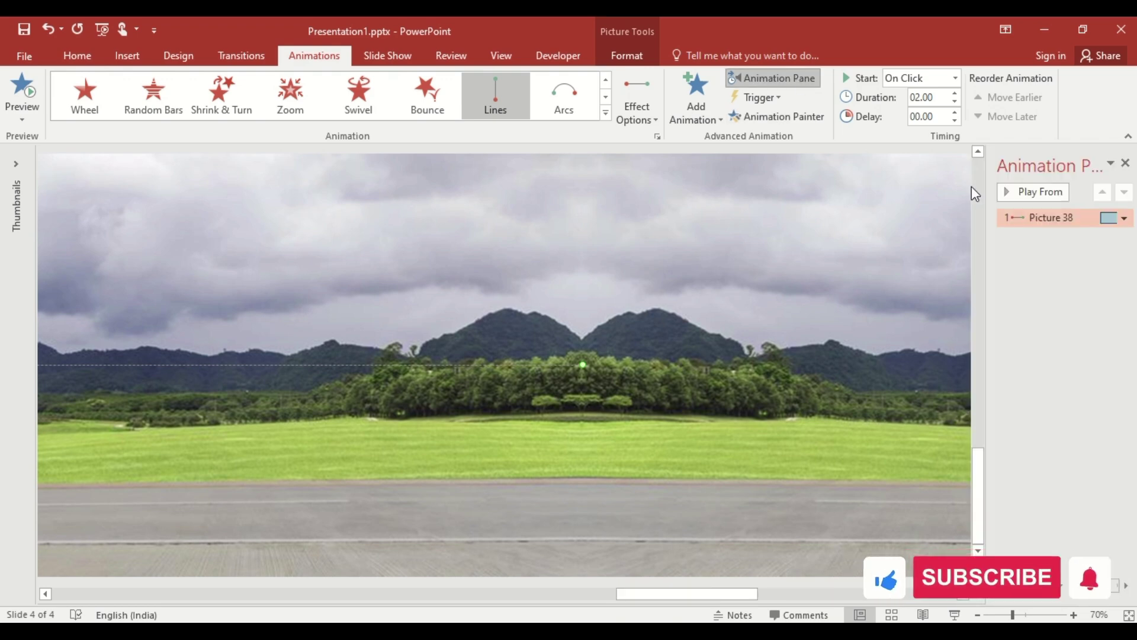
left_click(1126, 219)
left_click(1089, 297)
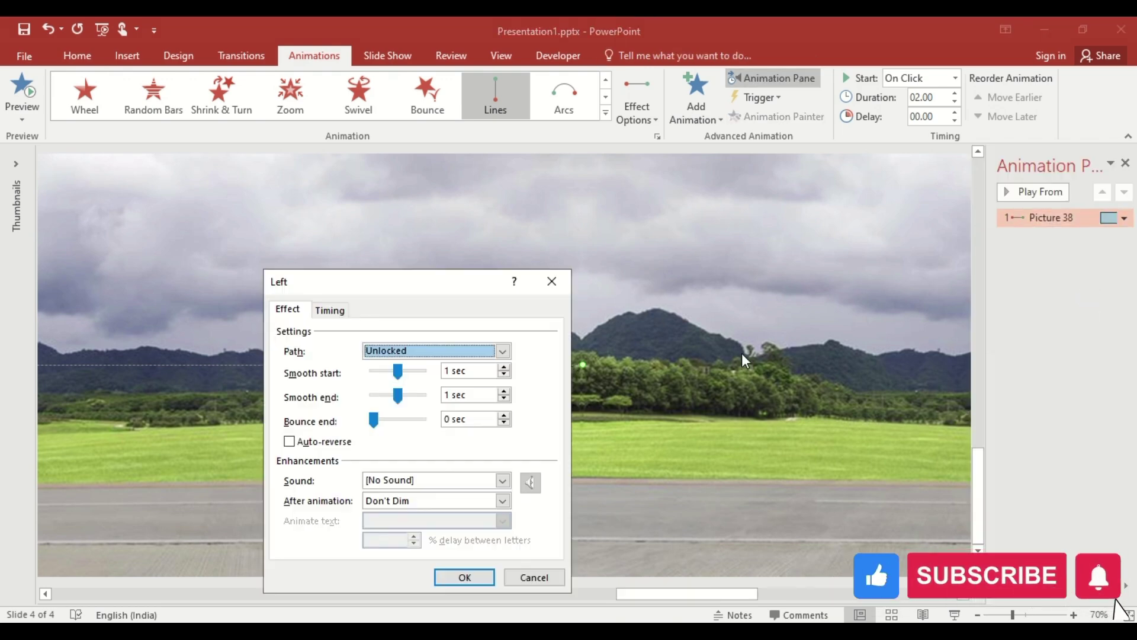
left_click_drag(398, 372, 330, 373)
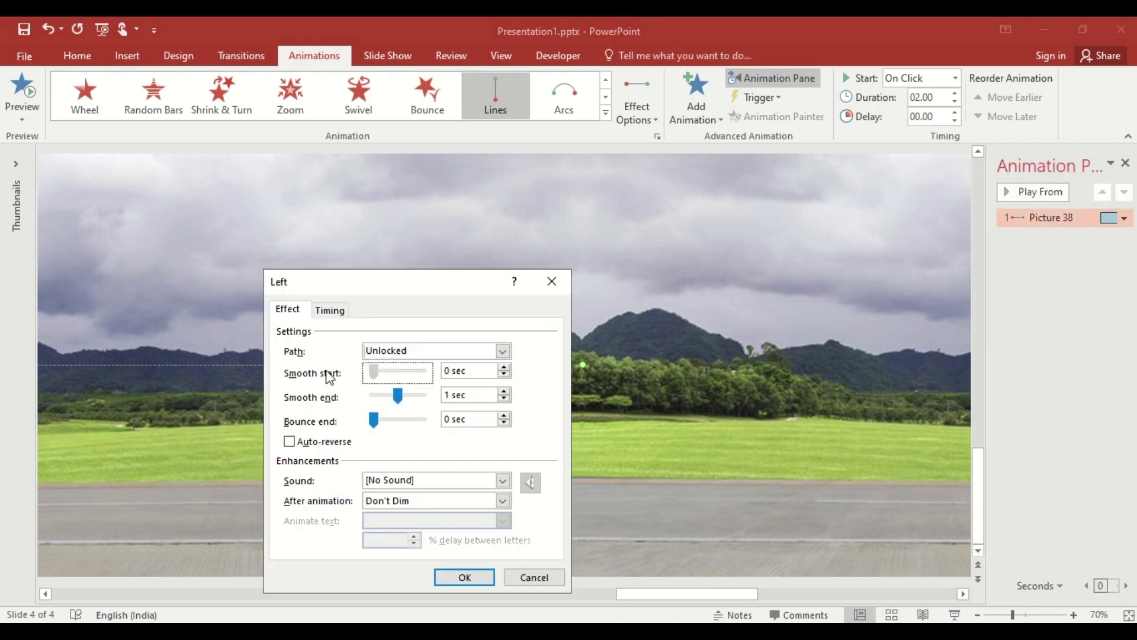
left_click_drag(398, 396, 328, 399)
Set the landscape motion's duration to 25 seconds and confirm.
left_click(331, 311)
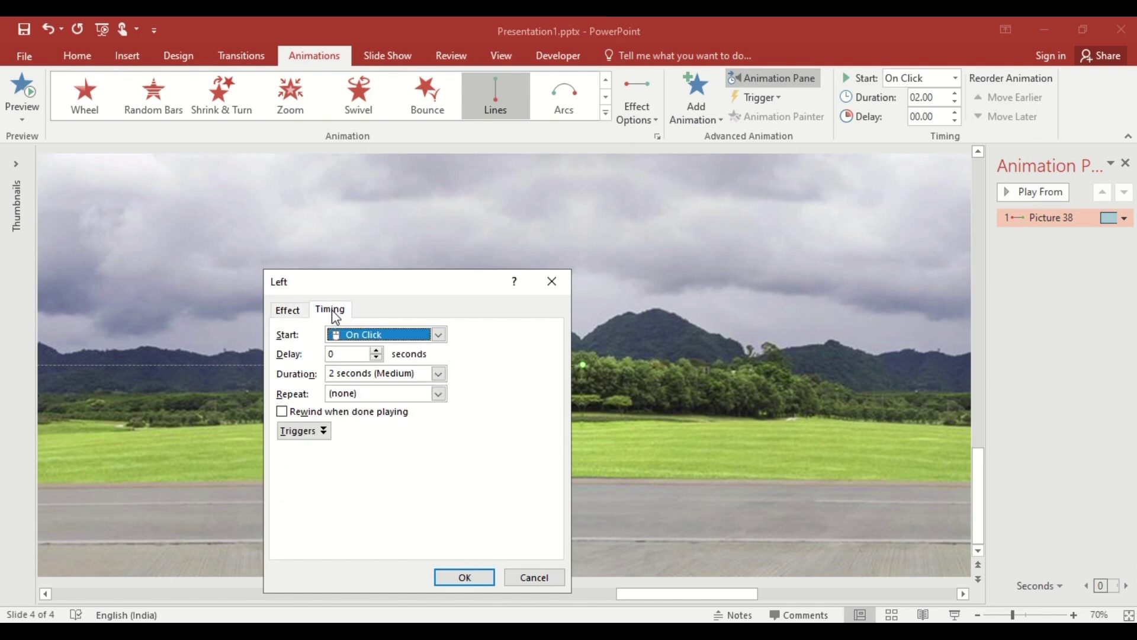
left_click(439, 374)
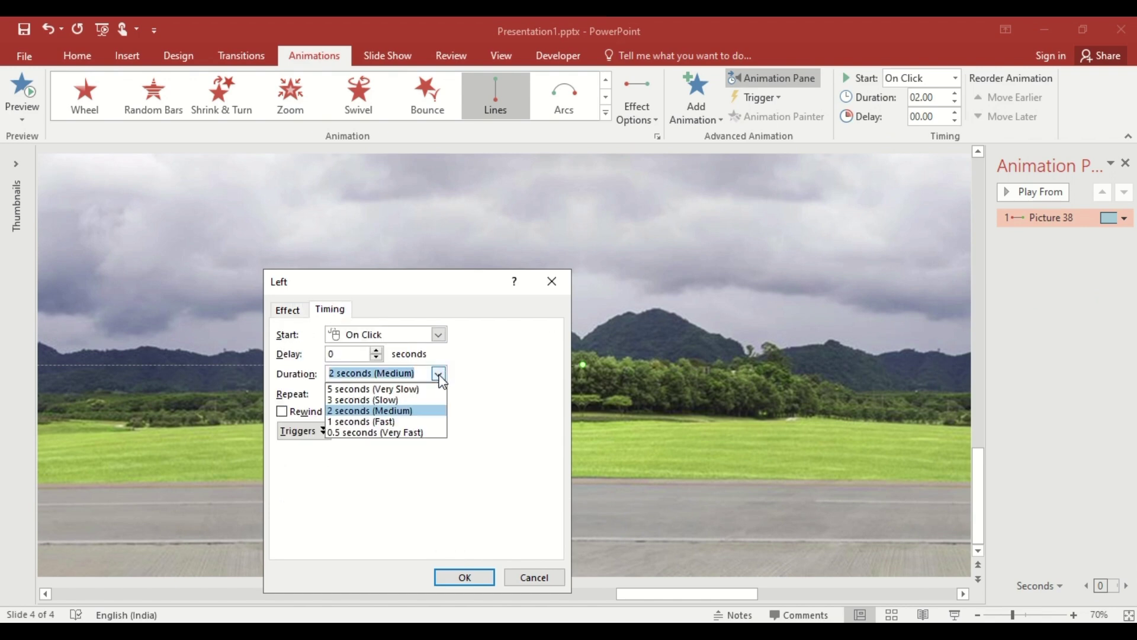
left_click(373, 388)
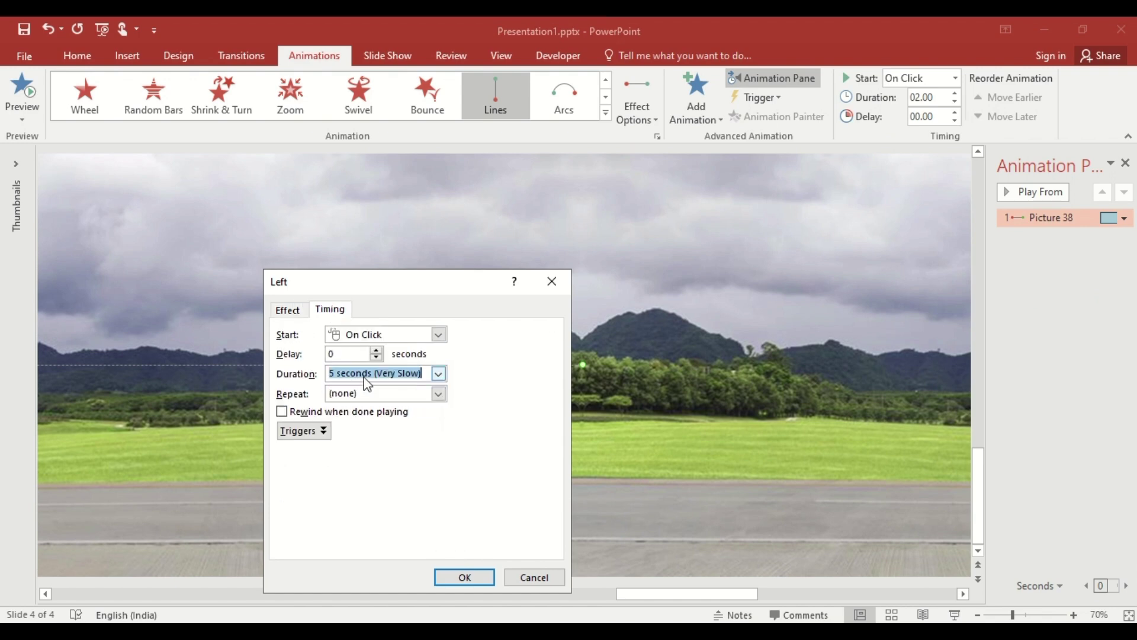
left_click(334, 375)
type("2")
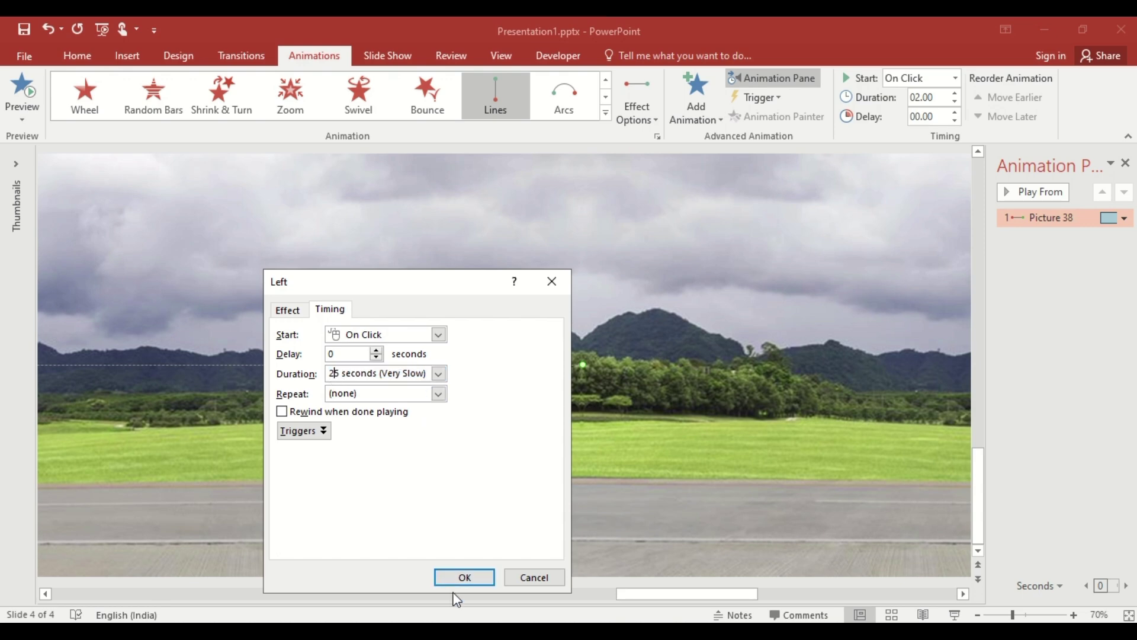
left_click(454, 580)
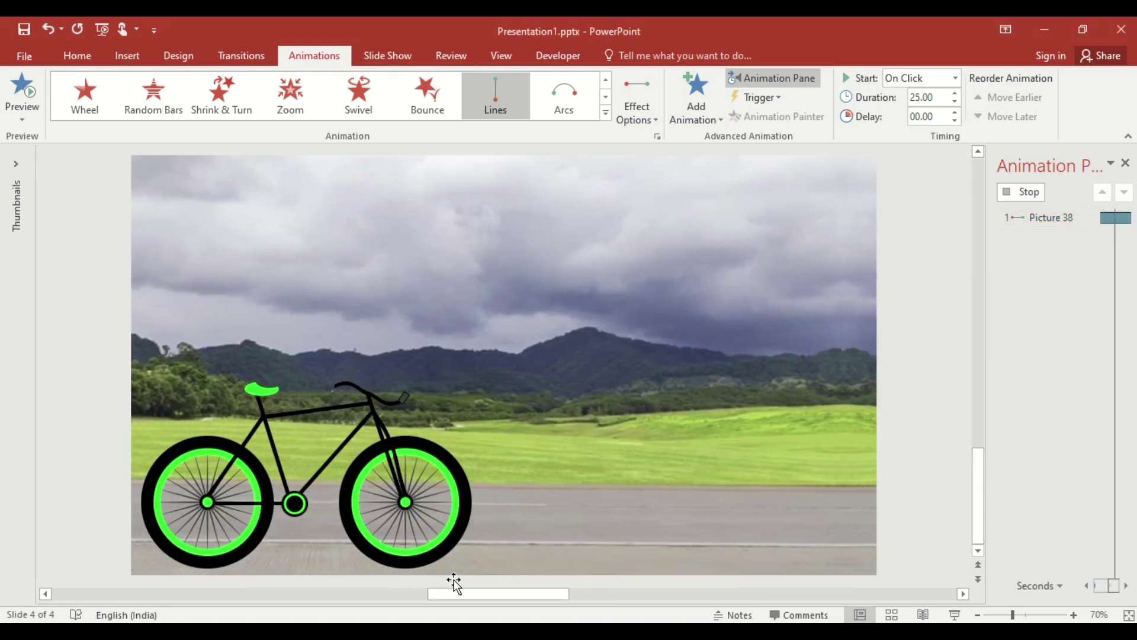
Give the bicycle group a Right motion path.
left_click(741, 219)
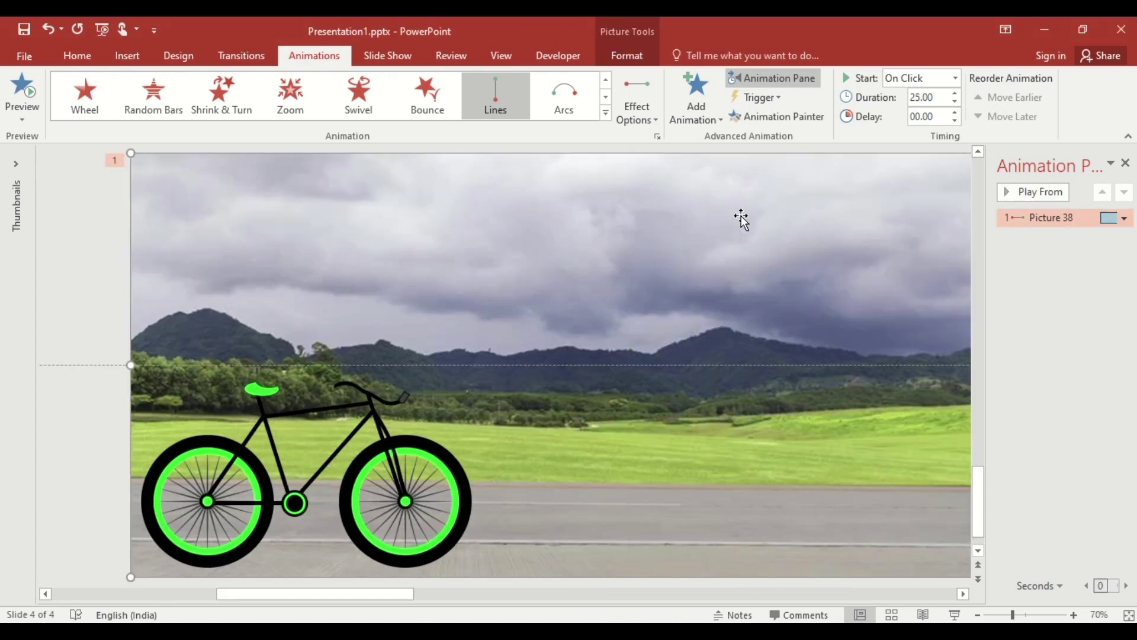
left_click(368, 403)
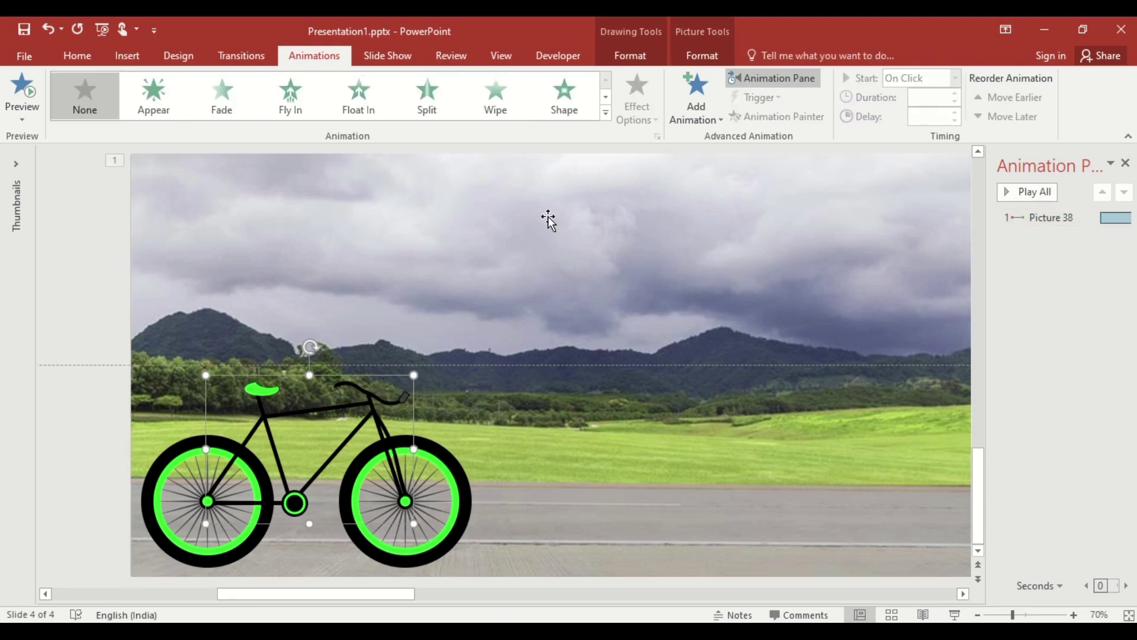
left_click(606, 113)
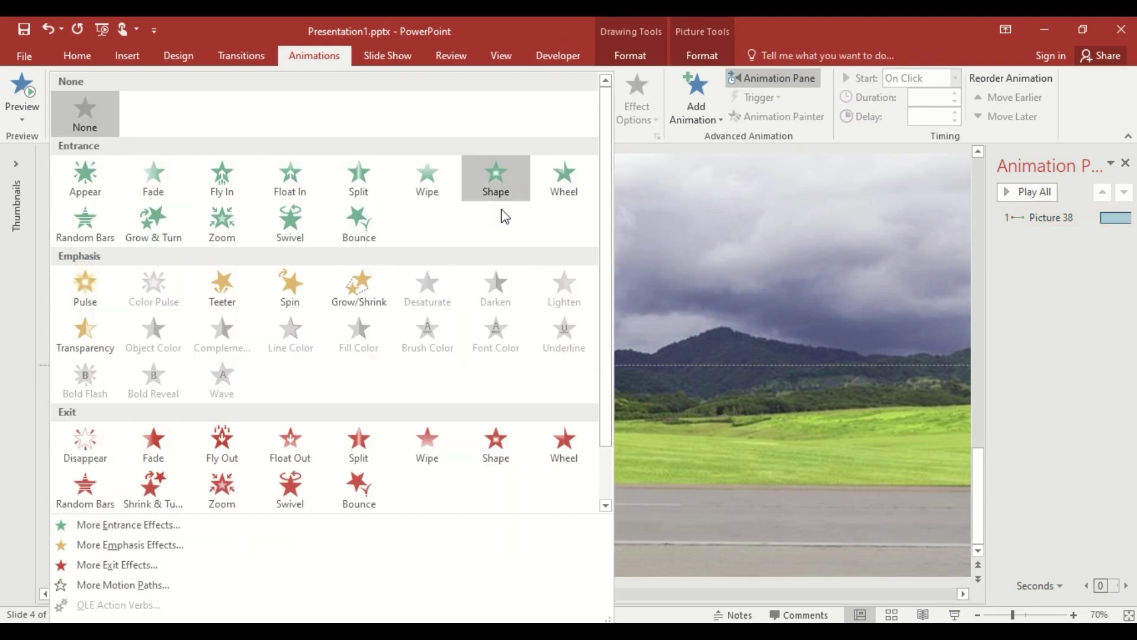
left_click(153, 581)
left_click(524, 412)
scroll(589, 393, "down", 2)
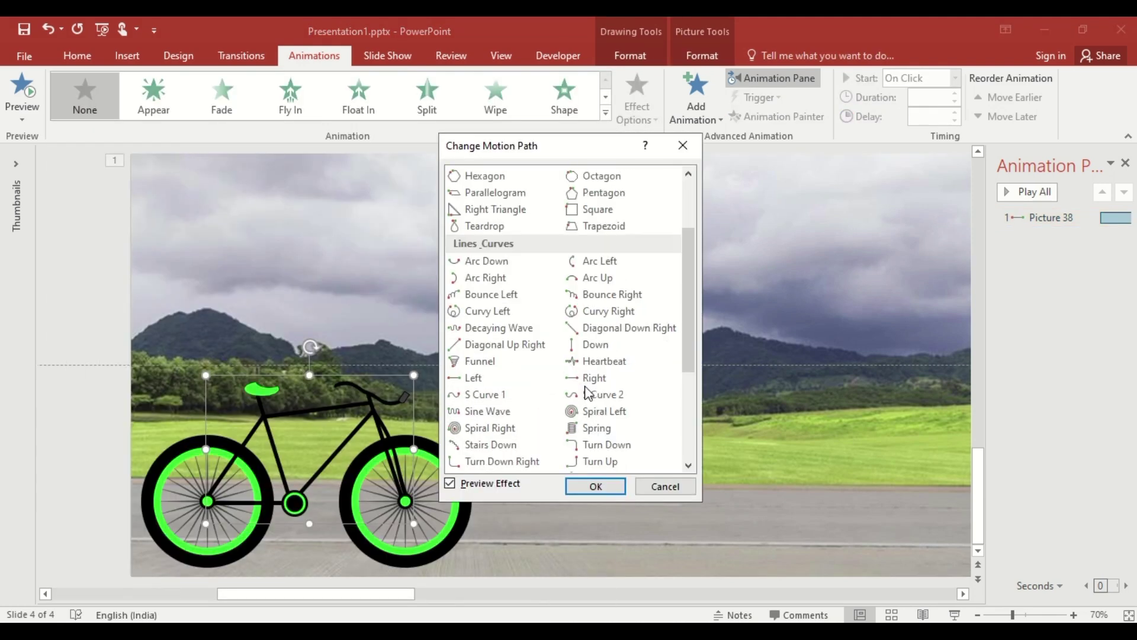
left_click(595, 382)
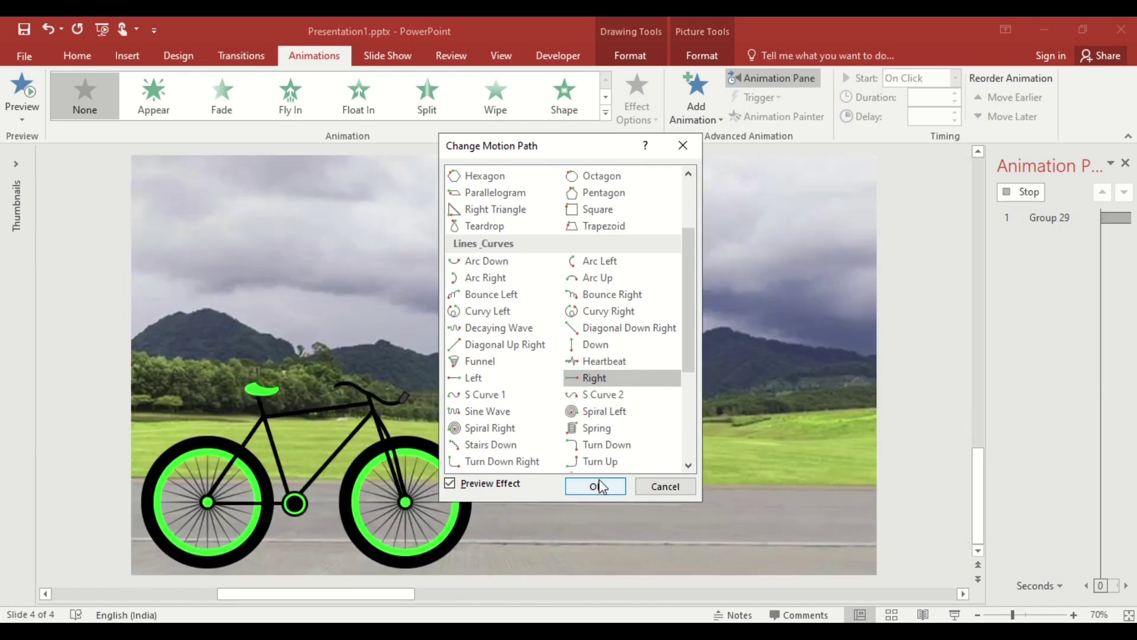
left_click(595, 486)
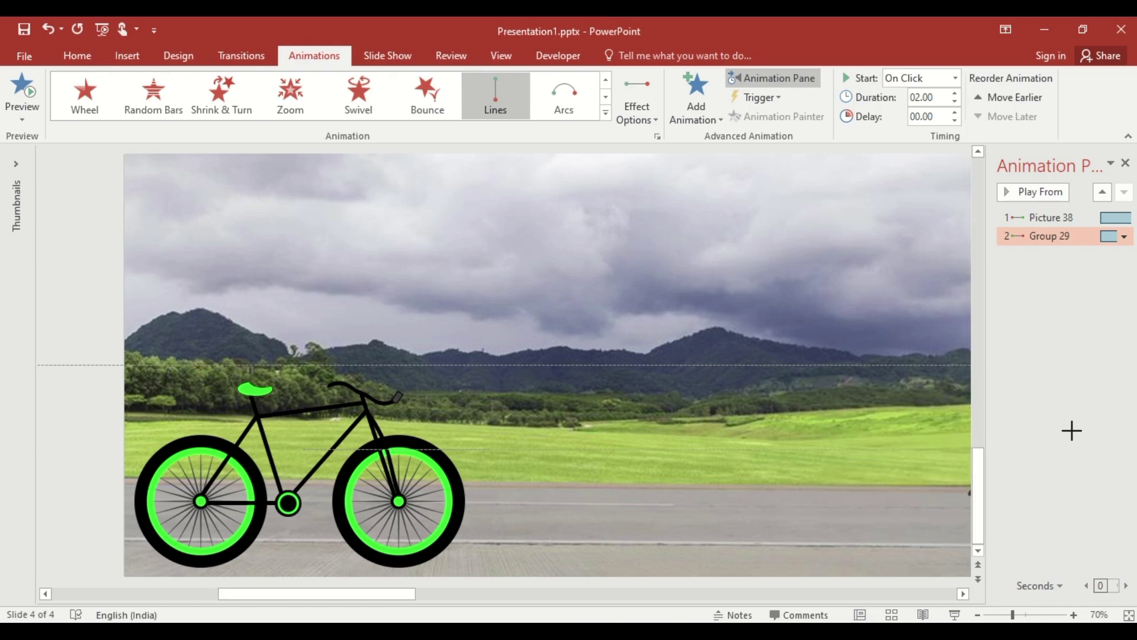
Remove the bicycle motion's smoothing, start it With Previous, and set its duration to 20 seconds.
left_click(1124, 236)
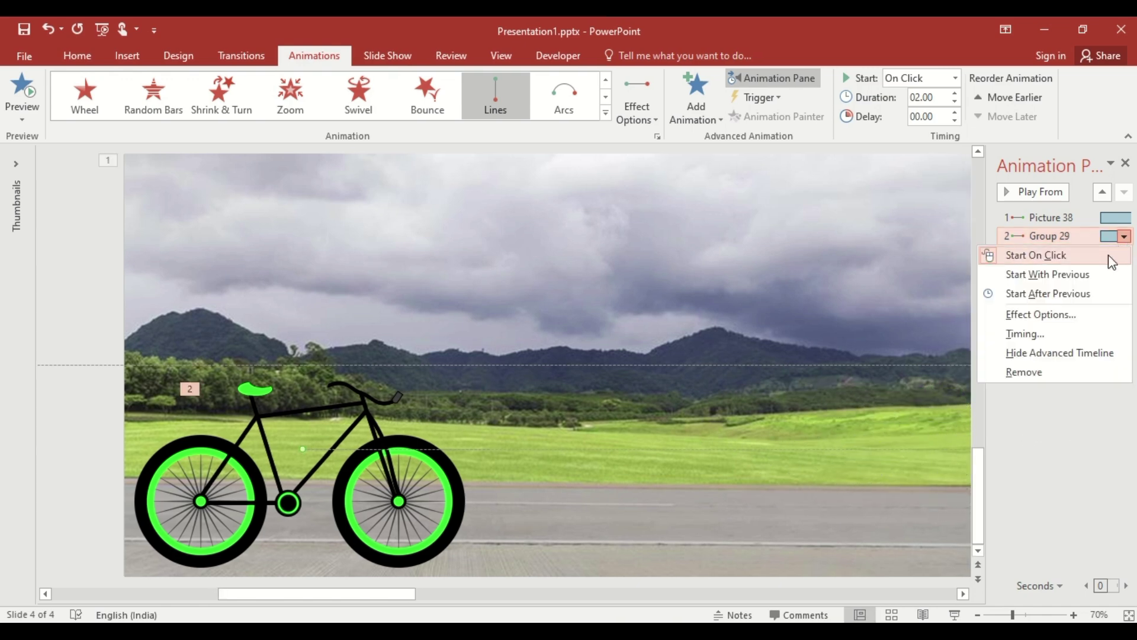
left_click(1066, 315)
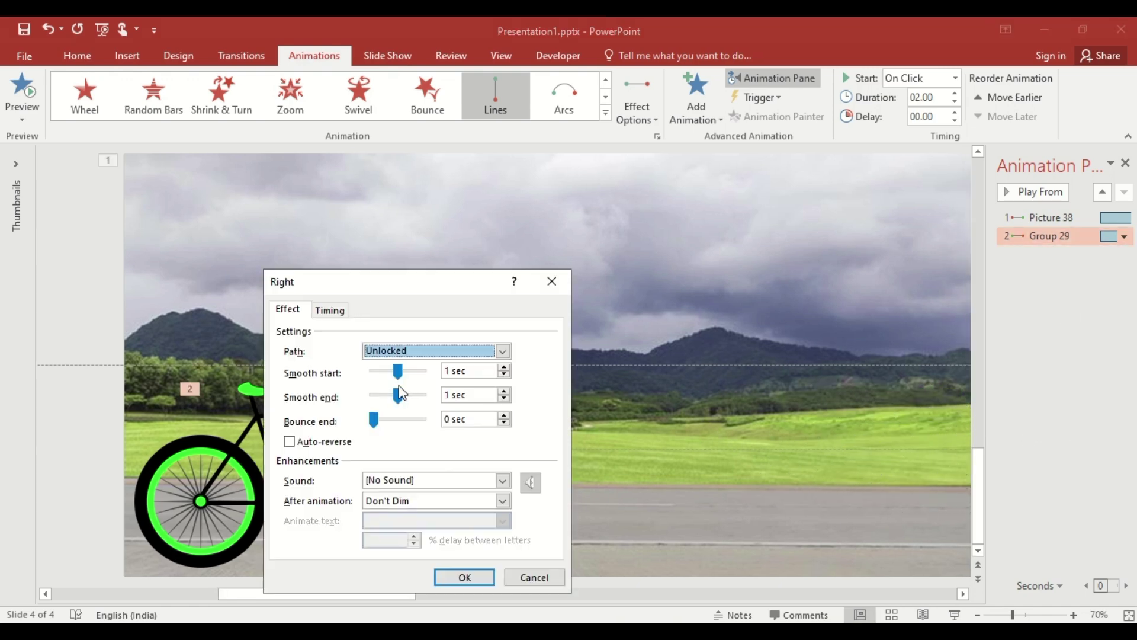
left_click_drag(398, 374, 343, 400)
left_click(330, 310)
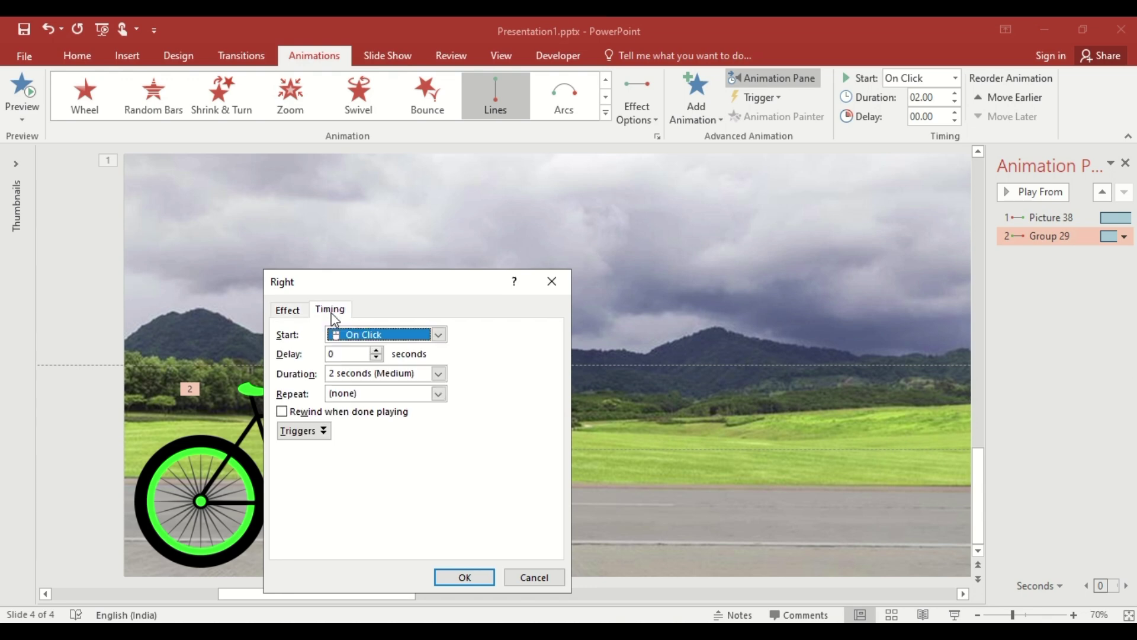
left_click(439, 335)
left_click(425, 366)
left_click(438, 374)
left_click(409, 388)
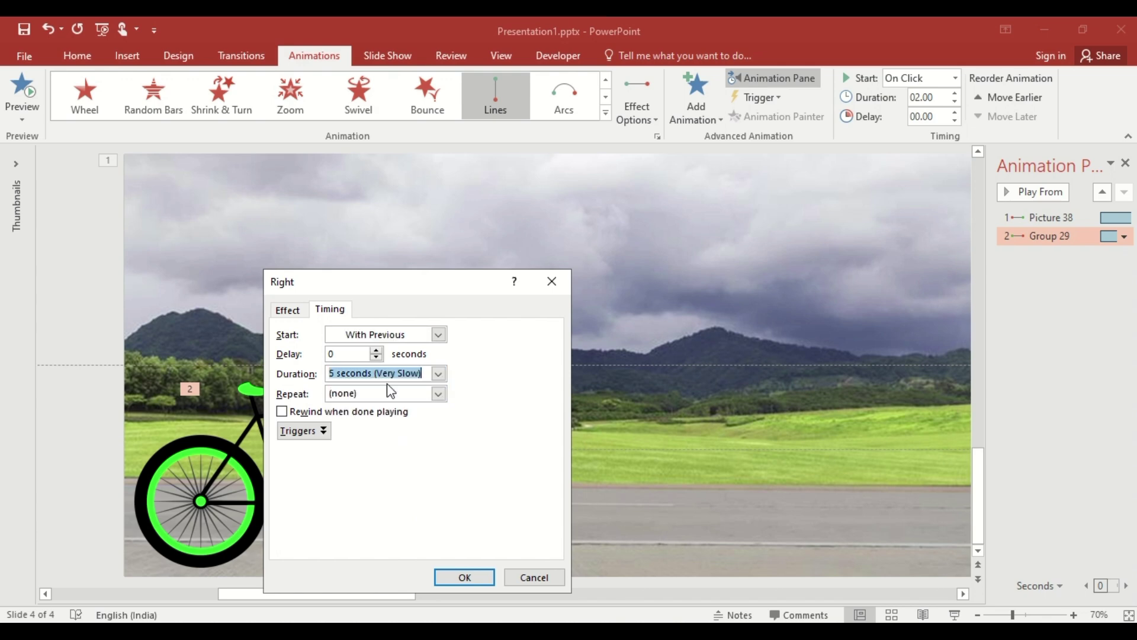
left_click(333, 373)
key("BackSpace")
type("20")
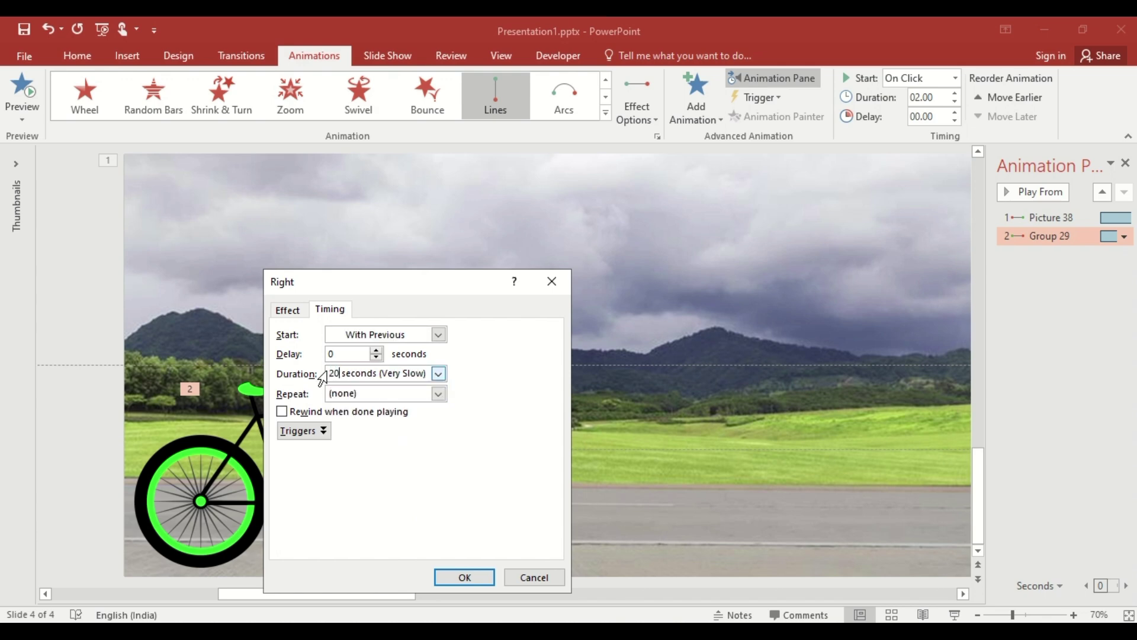
left_click(462, 578)
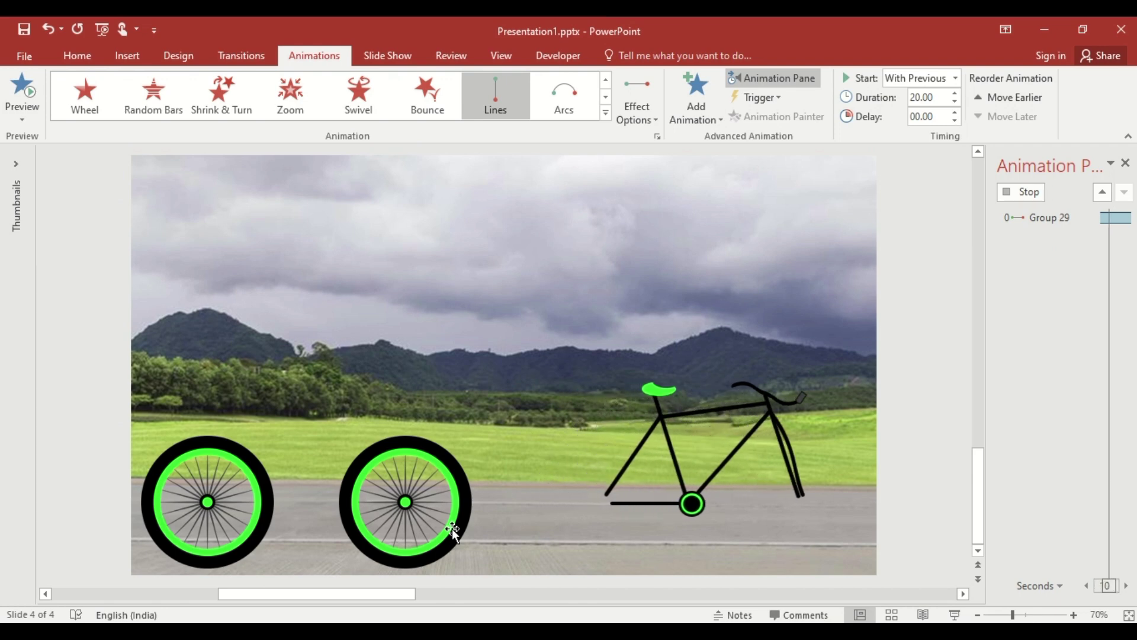
Copy the bicycle's Right motion path onto the rear wheel with Animation Painter.
left_click(452, 532)
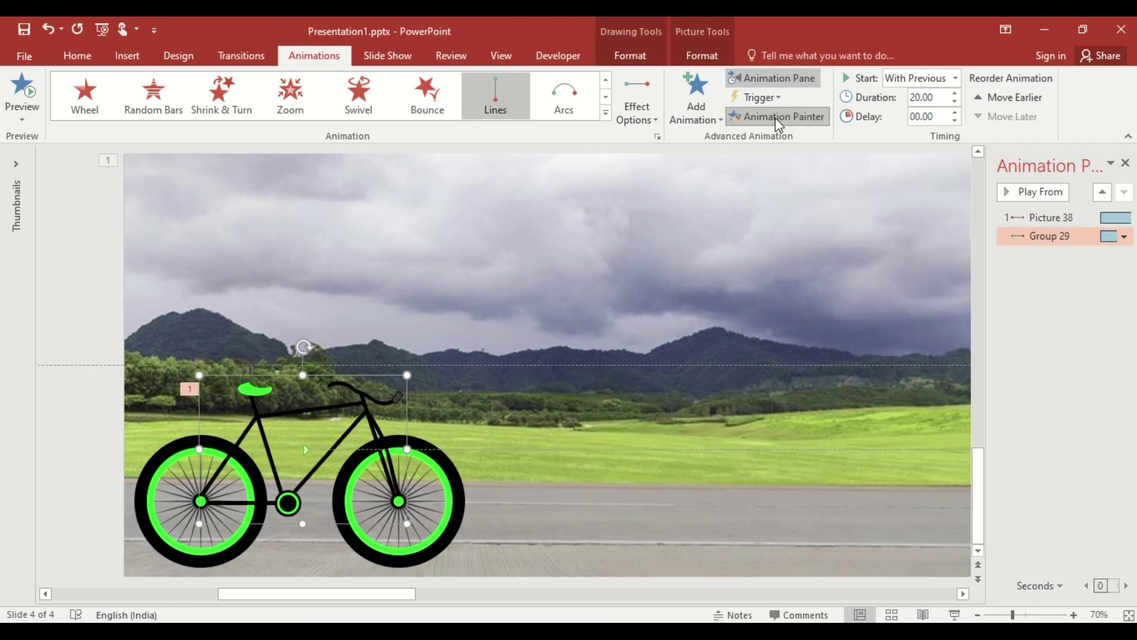
left_click(778, 118)
left_click(173, 450)
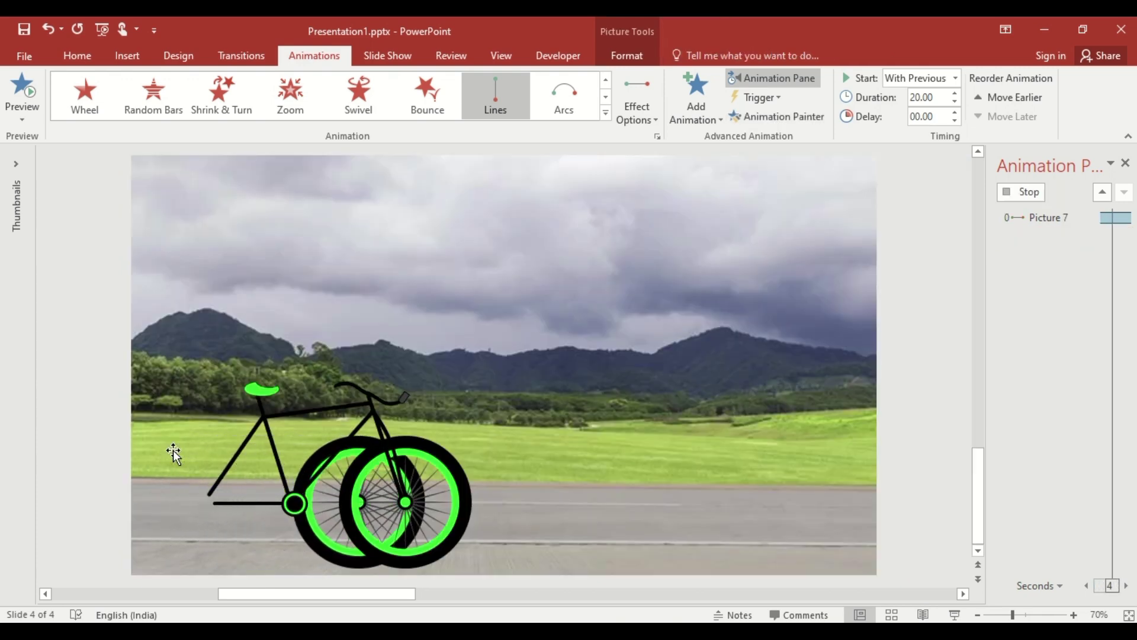
Add a Spin to the rear wheel that repeats until the end of the slide.
left_click(639, 172)
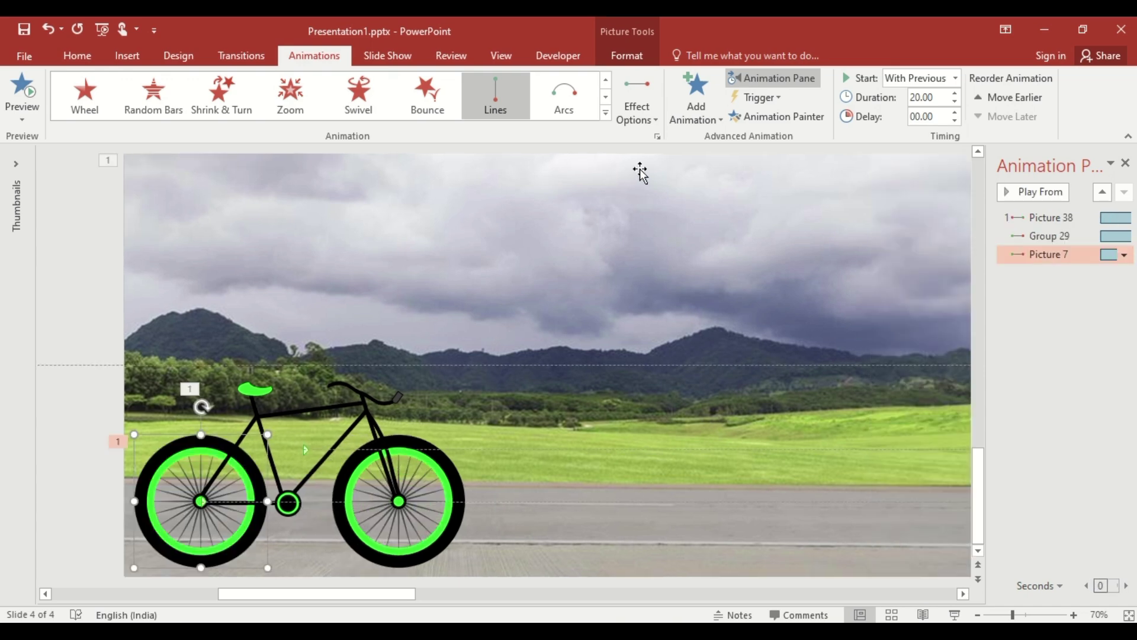
left_click(697, 118)
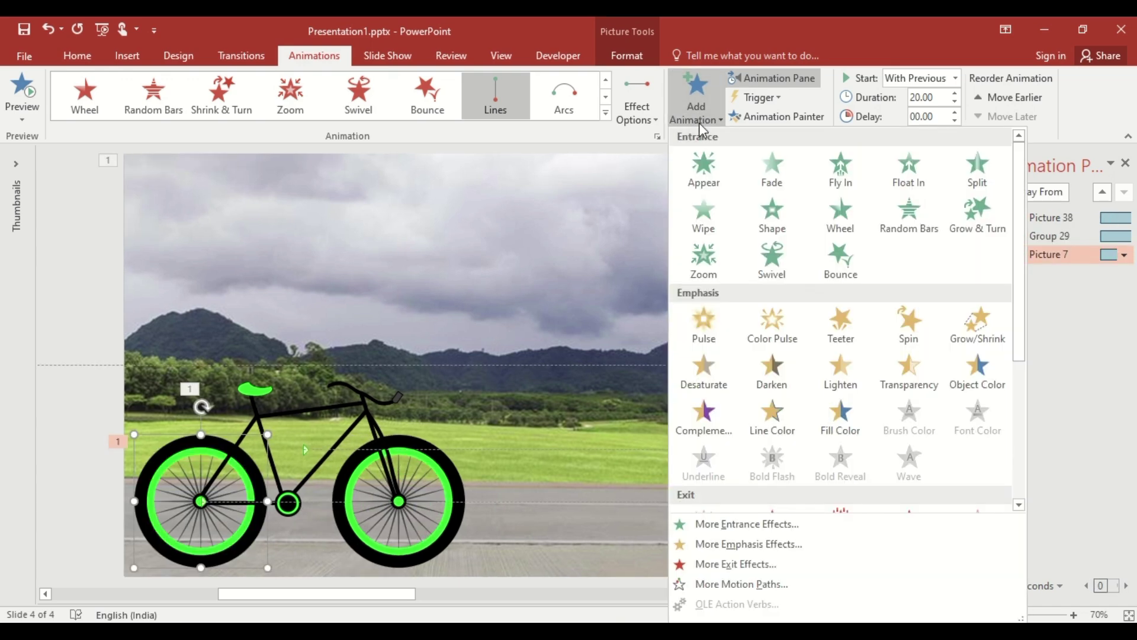
left_click(900, 329)
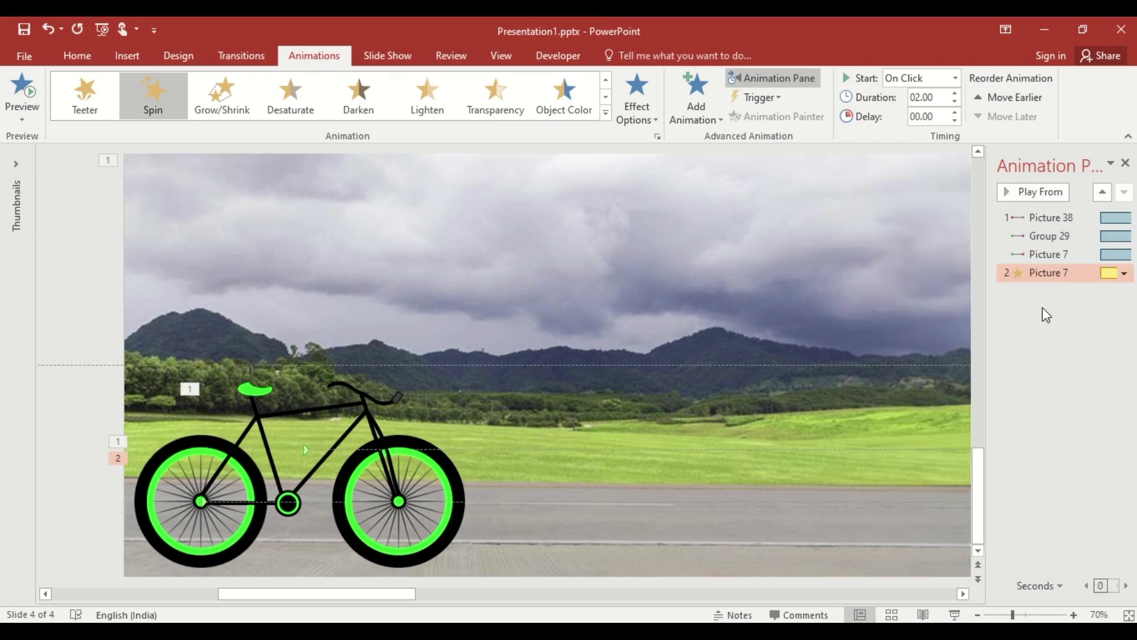
left_click(1123, 273)
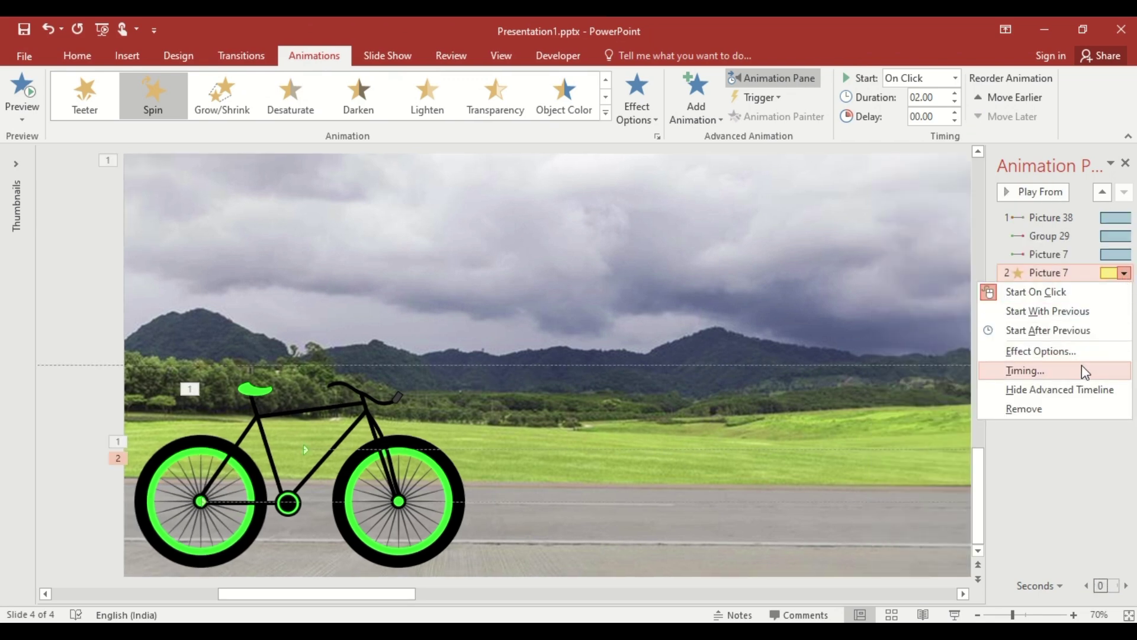
left_click(1025, 371)
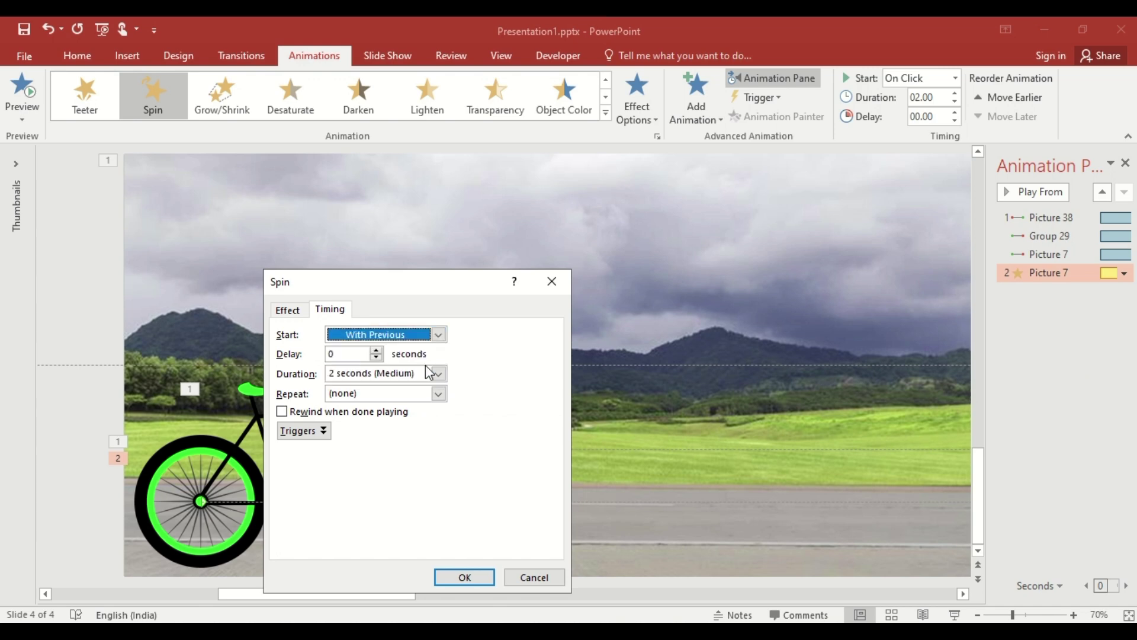
left_click(439, 394)
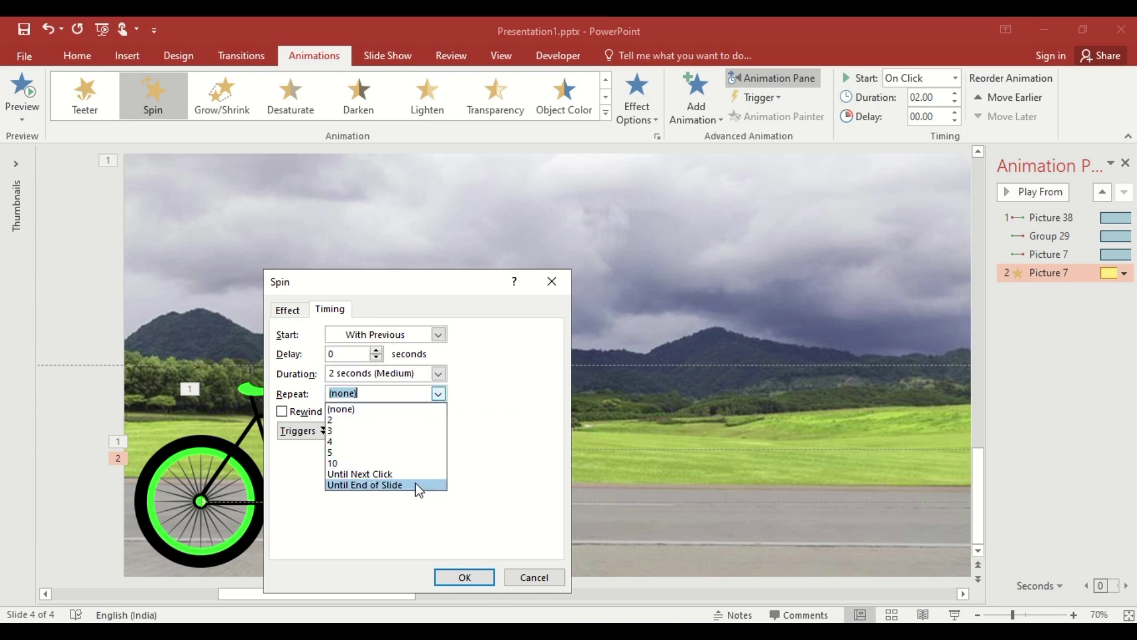
left_click(416, 483)
left_click(463, 578)
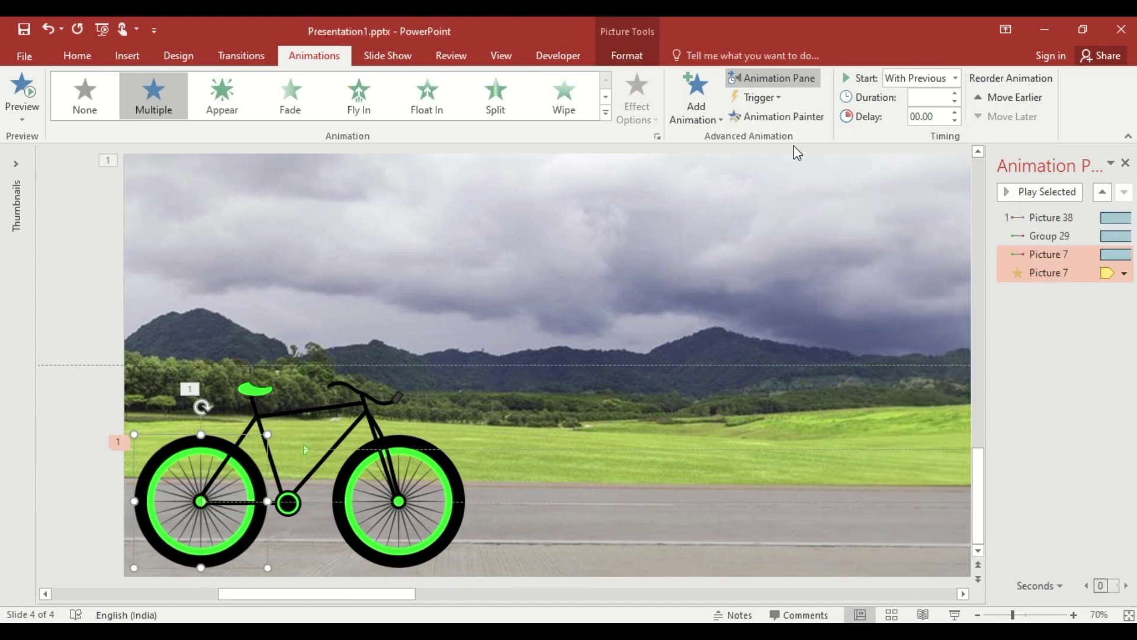
Paint the rear wheel's Right motion and Spin onto the front wheel, then close the Animation Pane.
left_click(810, 115)
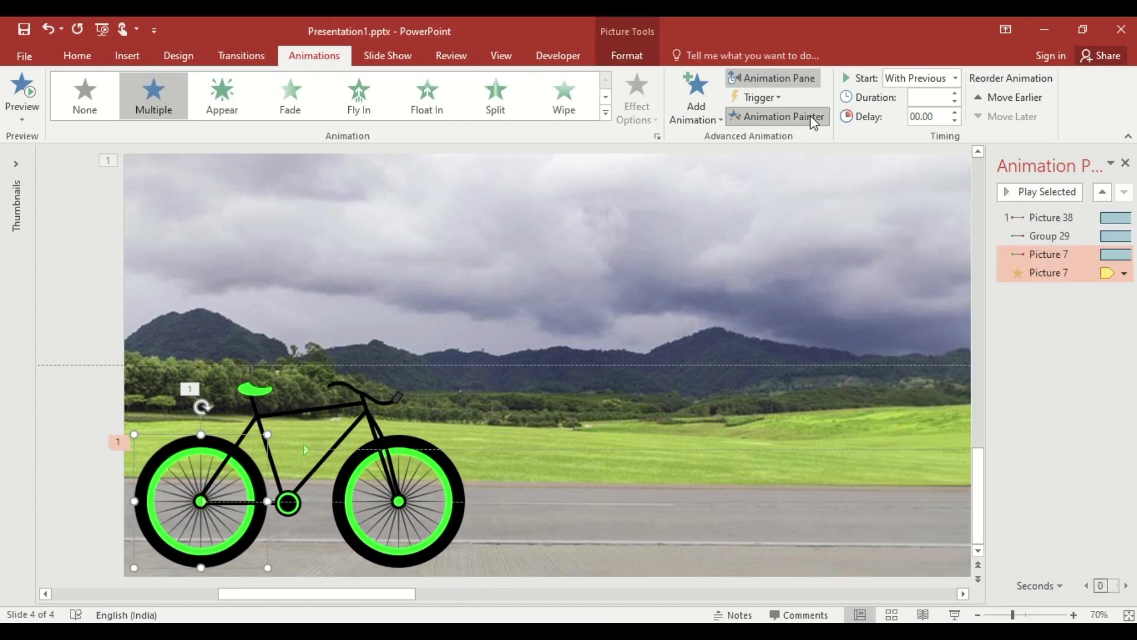
left_click(455, 481)
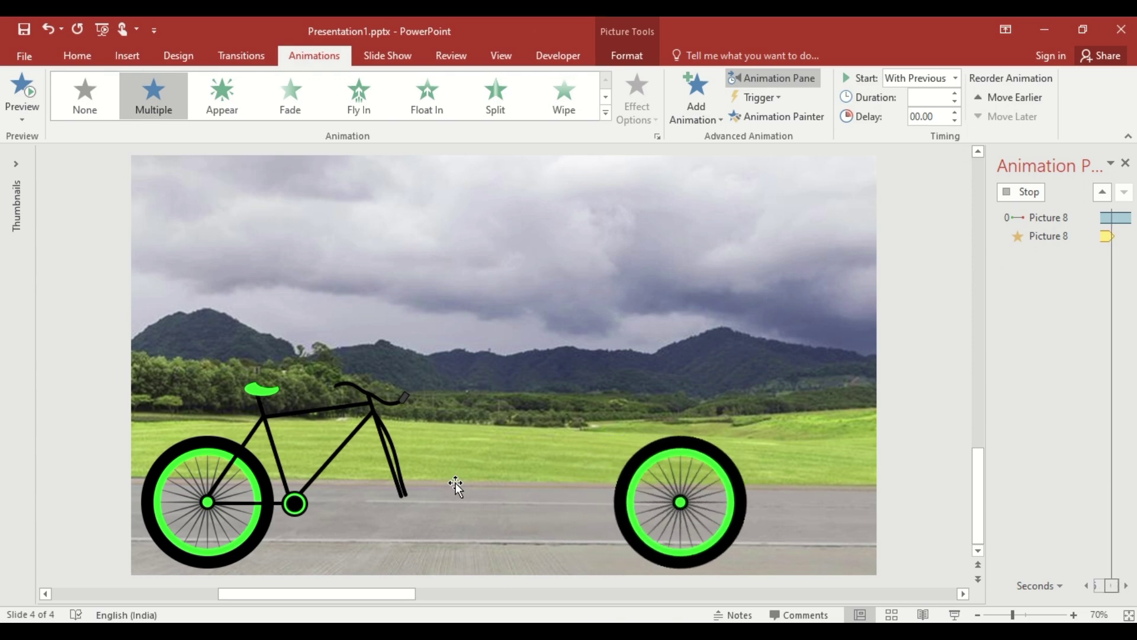
left_click(1125, 163)
left_click(774, 578)
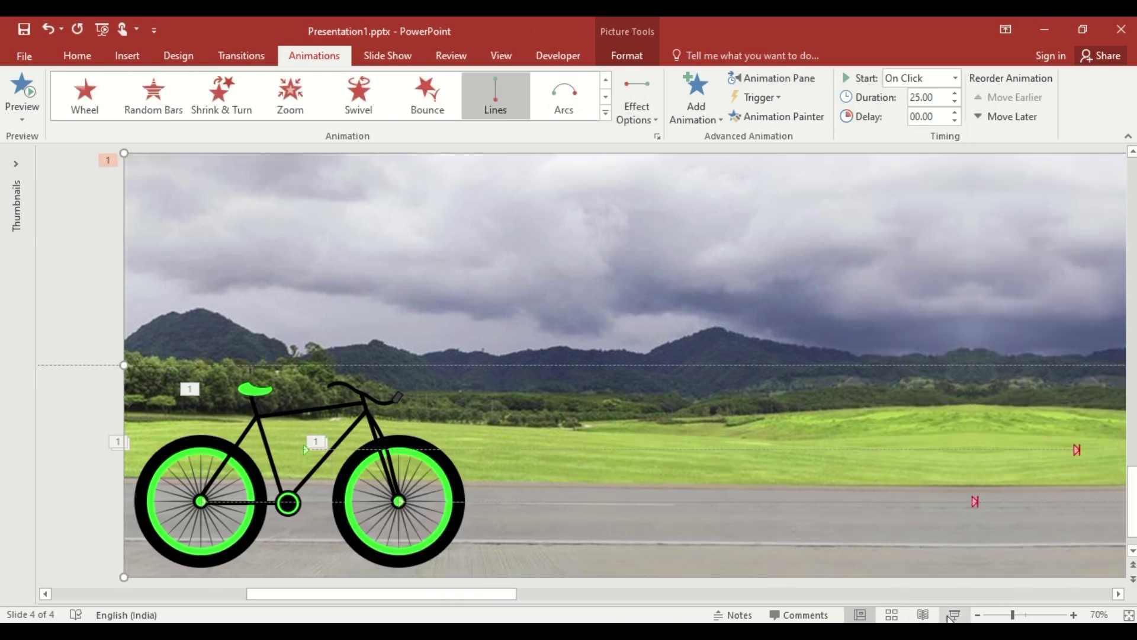